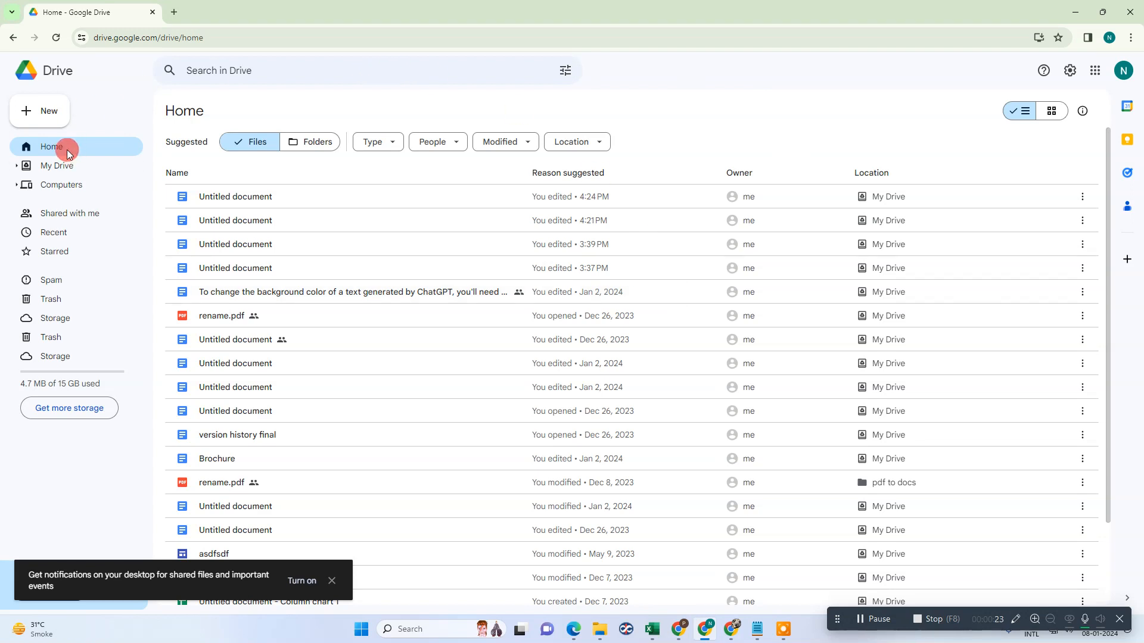
pyautogui.click(1095, 70)
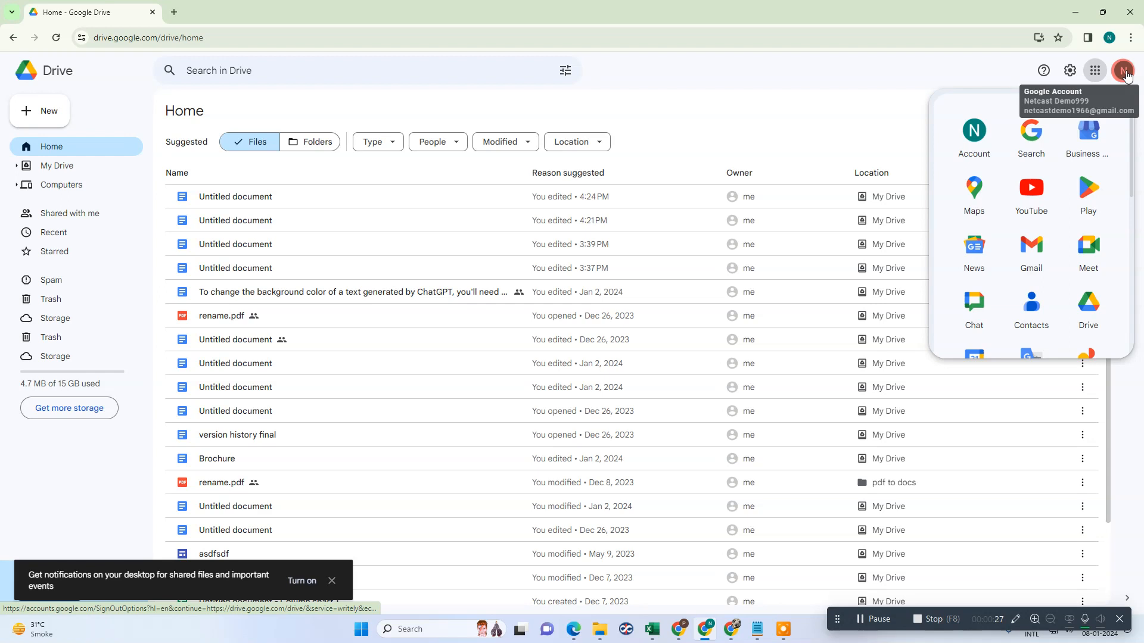
pyautogui.scroll(-1, 1104, 262)
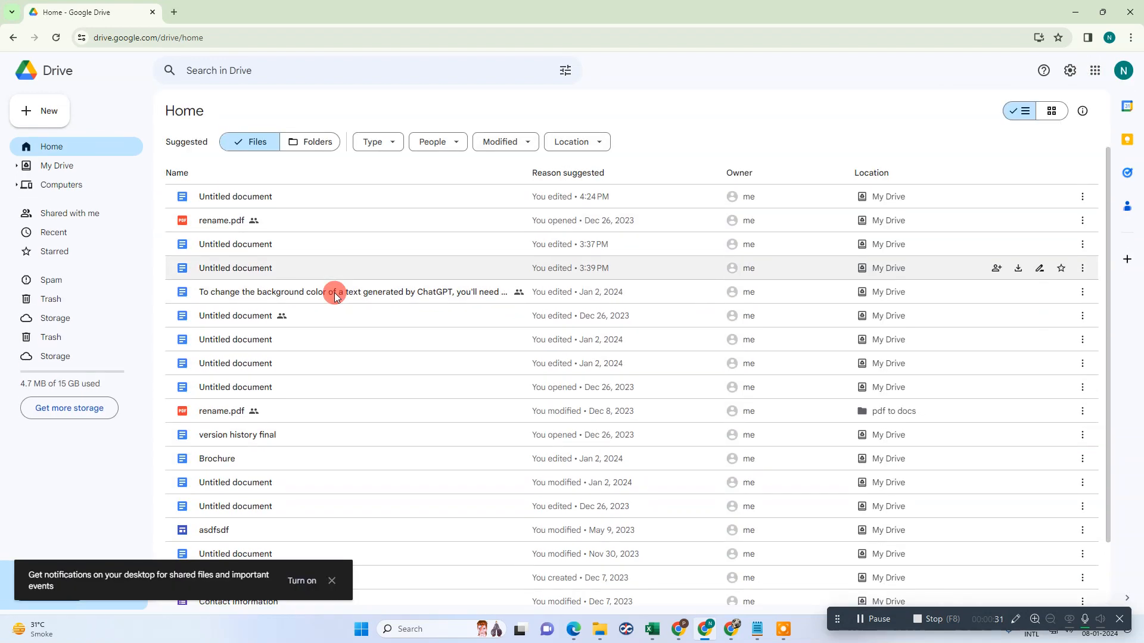
pyautogui.scroll(-2, 334, 292)
pyautogui.scroll(2, 334, 292)
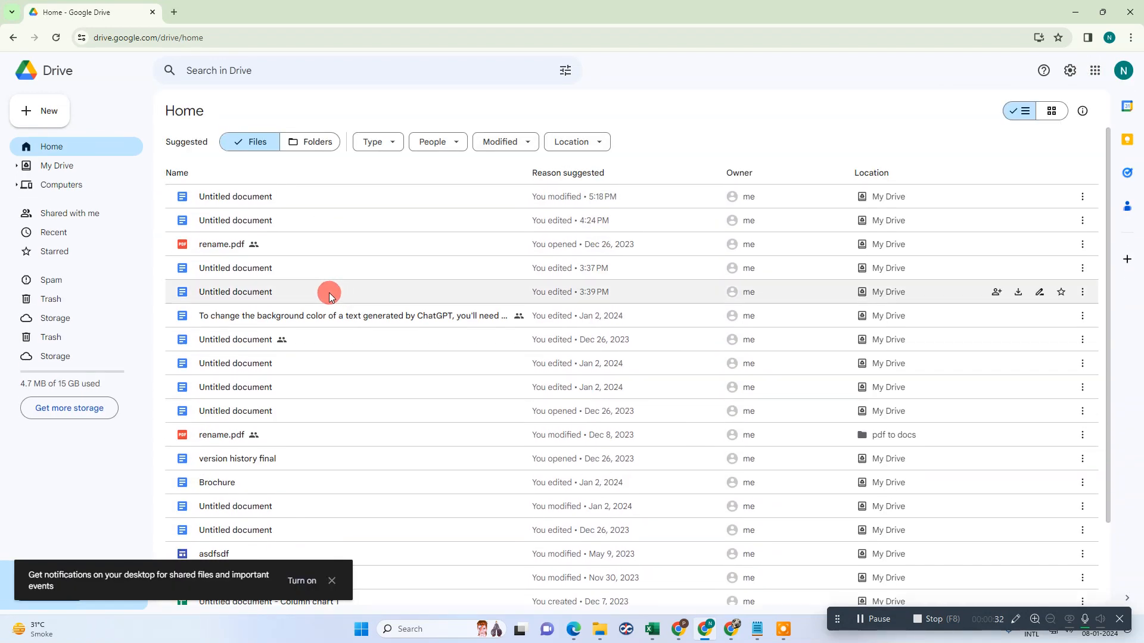
pyautogui.click(35, 112)
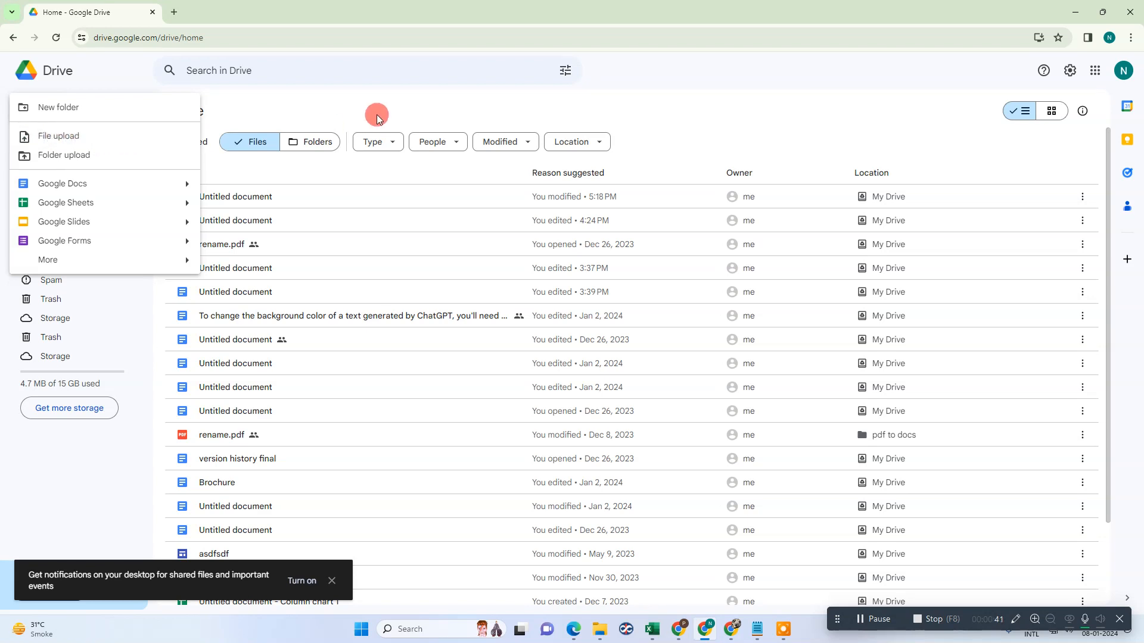
# Switch to File Explorer's Pictures folder and place its window, reduced in size, beside the Drive file list.
pyautogui.moveTo(602, 636)
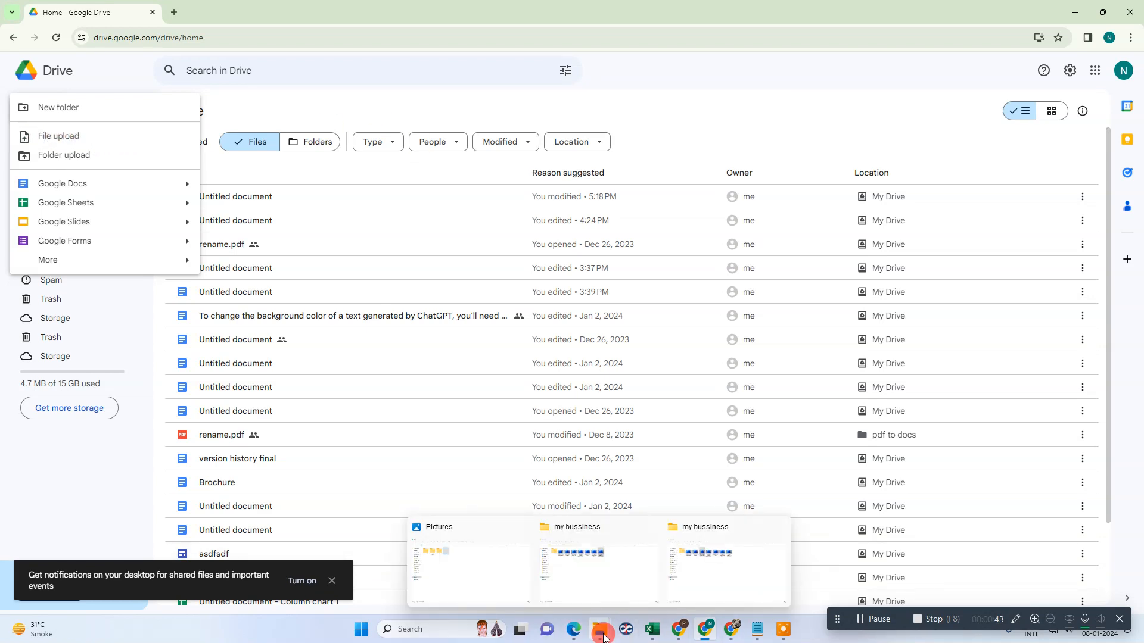
pyautogui.click(425, 549)
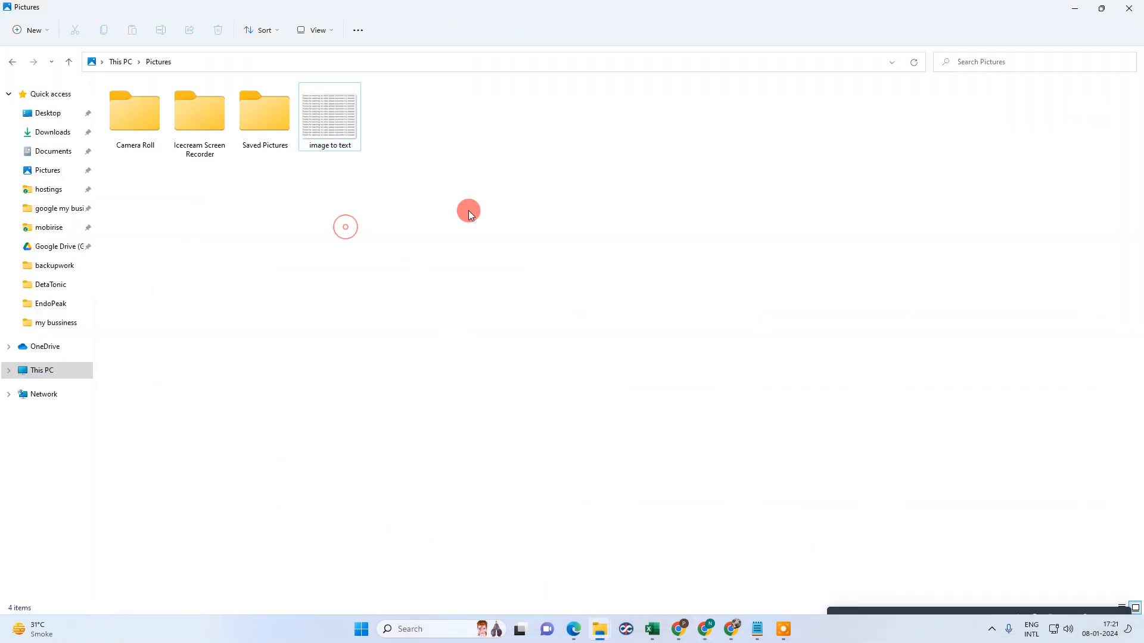
pyautogui.click(1101, 8)
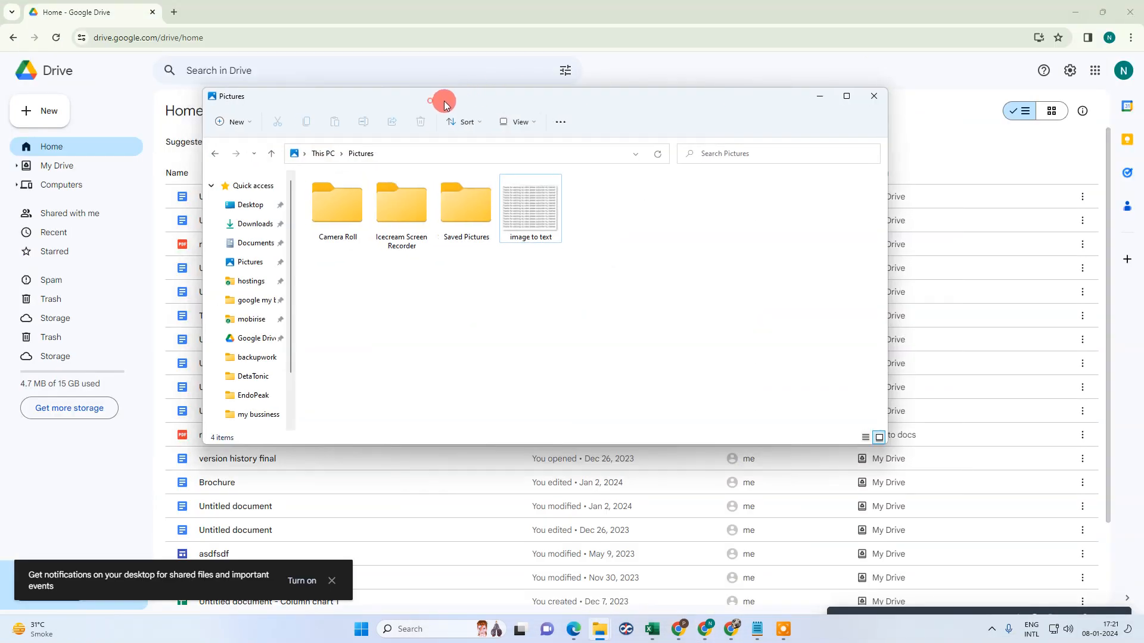
pyautogui.moveTo(428, 96); pyautogui.dragTo(761, 68)
# Check the file type of the "image to text" picture in its properties.
pyautogui.click(842, 173)
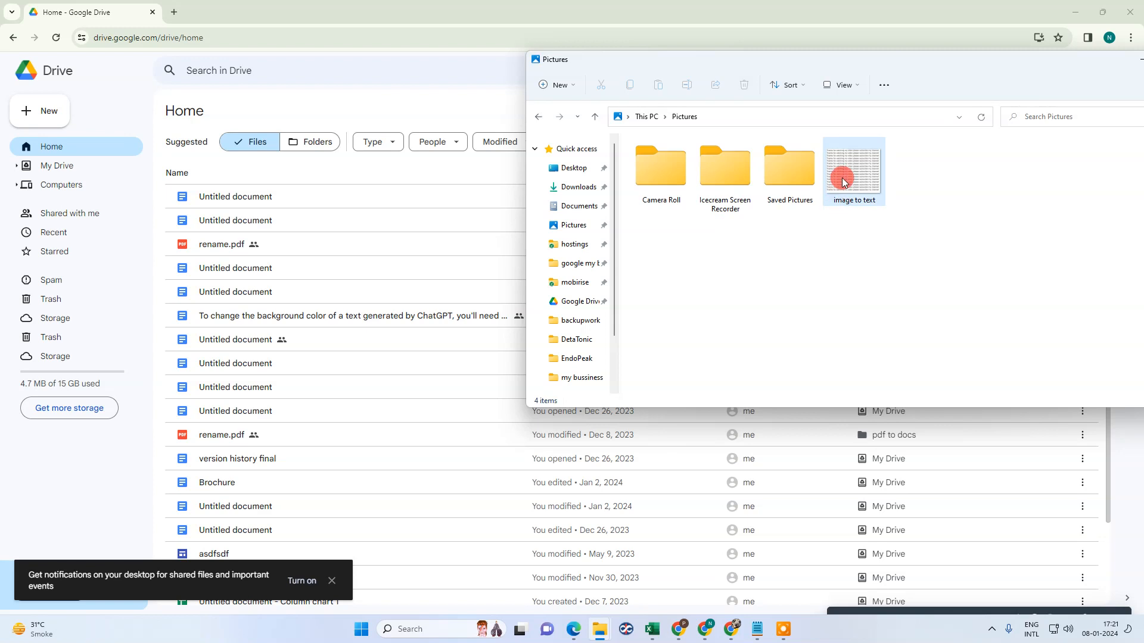
pyautogui.rightClick(856, 200)
pyautogui.click(903, 440)
pyautogui.click(960, 428)
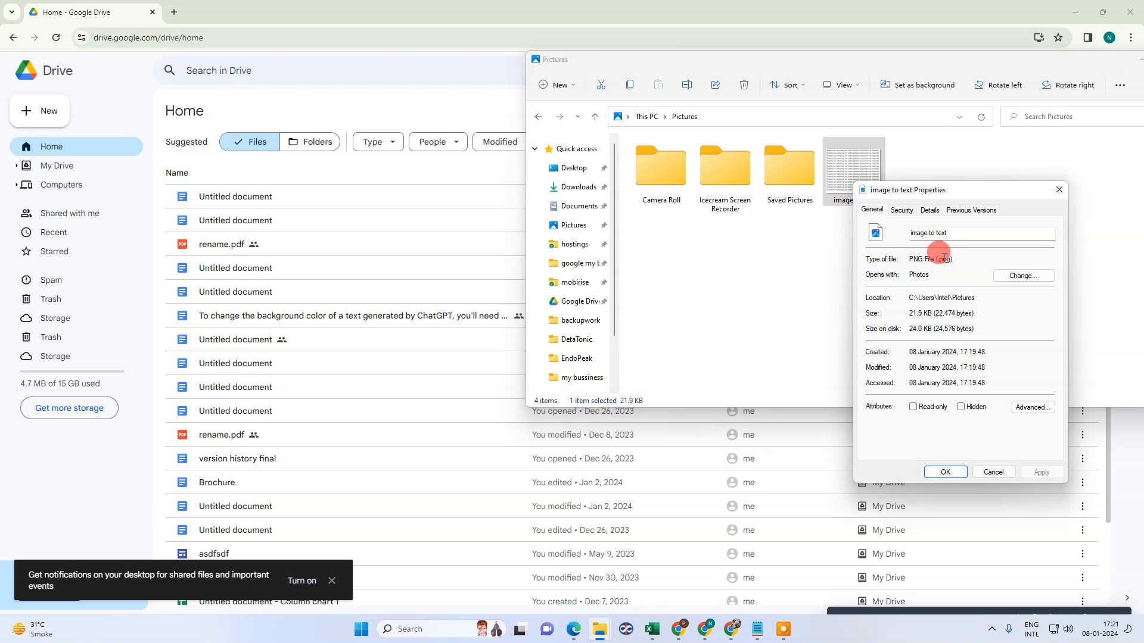
pyautogui.click(1057, 192)
# Upload the "image to text" picture from the Pictures folder to Drive and open the uploaded file with Google Docs.
pyautogui.moveTo(837, 191); pyautogui.dragTo(344, 237)
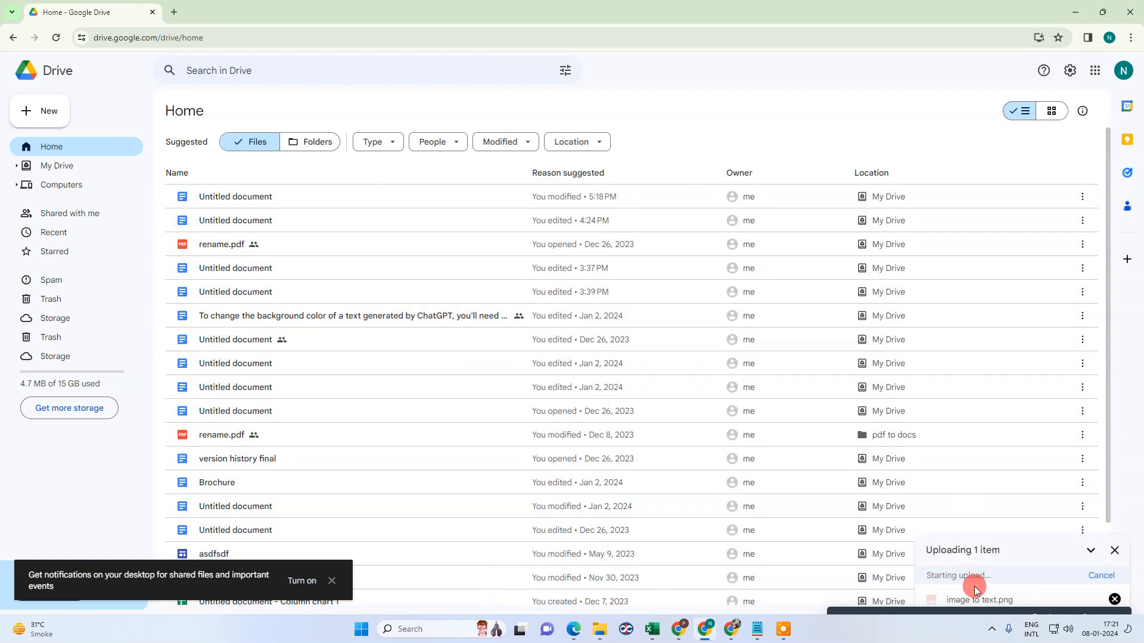
pyautogui.click(1112, 600)
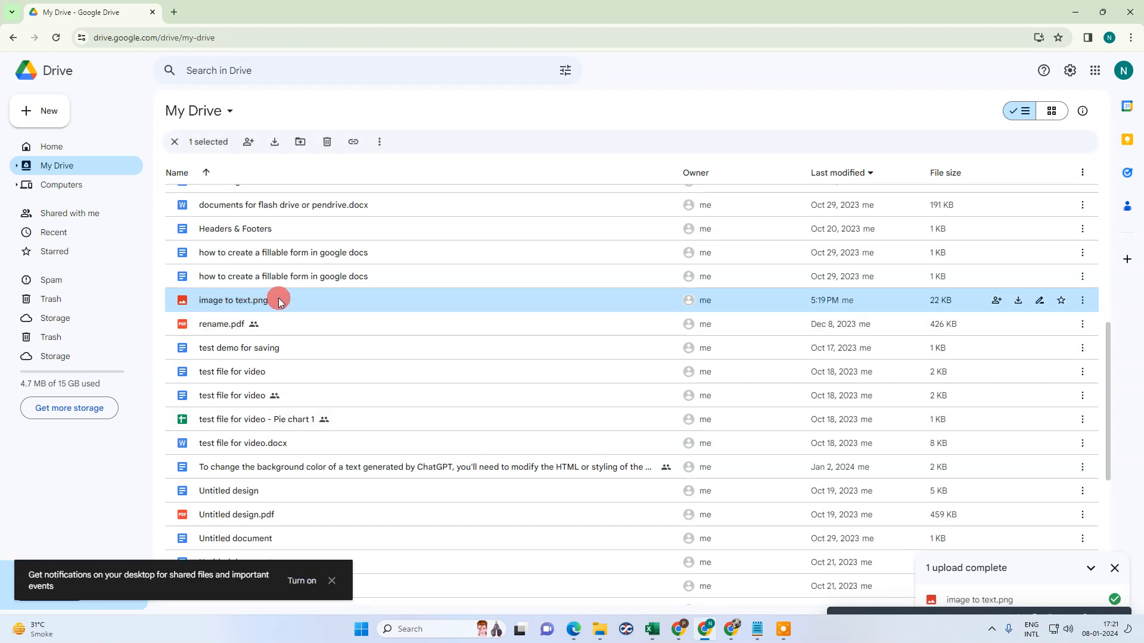
pyautogui.rightClick(279, 299)
pyautogui.moveTo(352, 310)
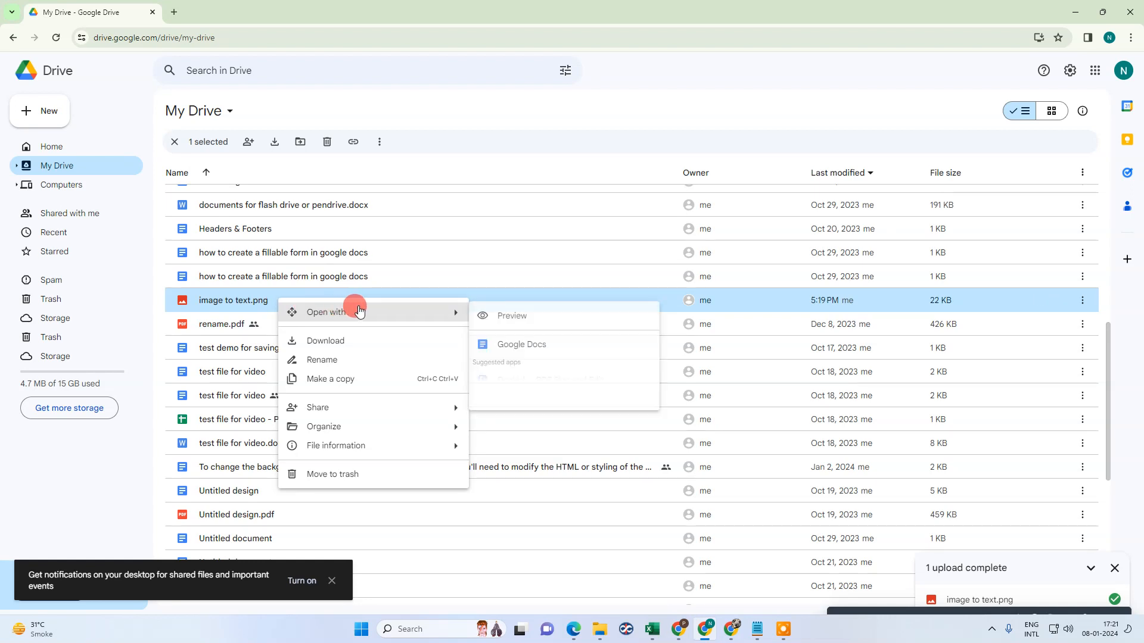
pyautogui.click(546, 347)
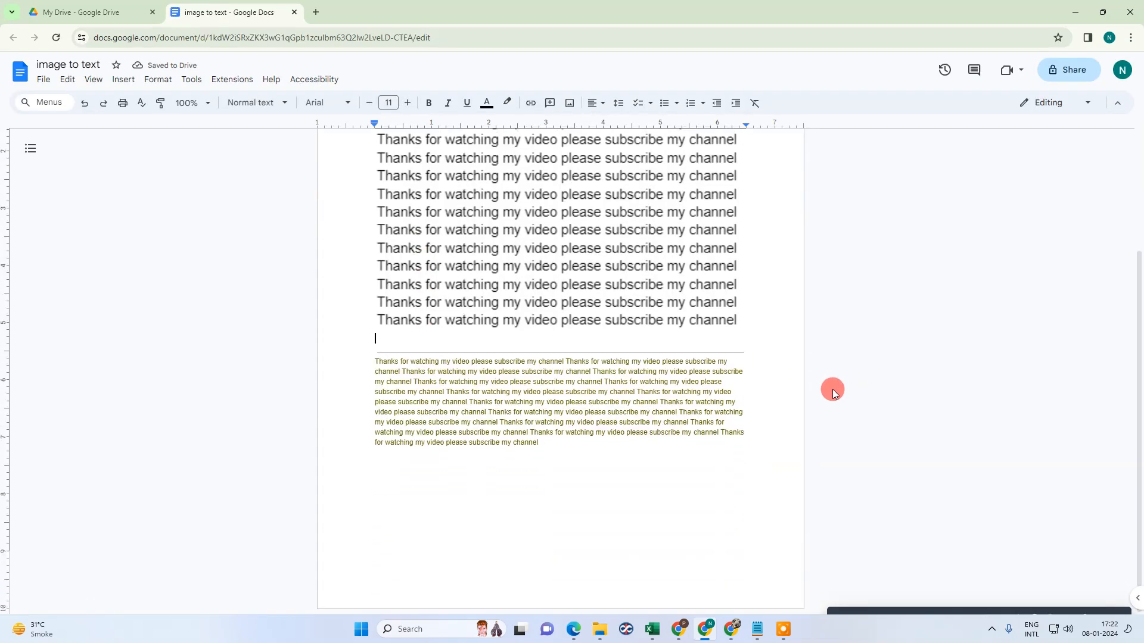
# Compare the picture in the document with the extracted text below it, testing whether each can be selected and edited.
pyautogui.click(564, 321)
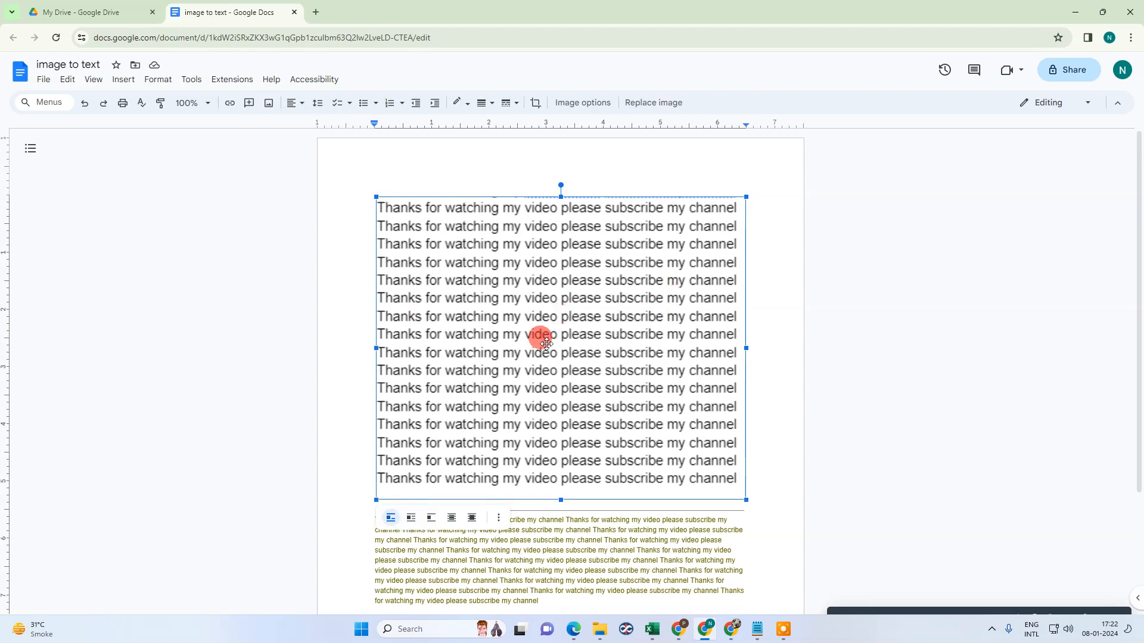
pyautogui.scroll(-2, 544, 254)
pyautogui.scroll(2, 544, 255)
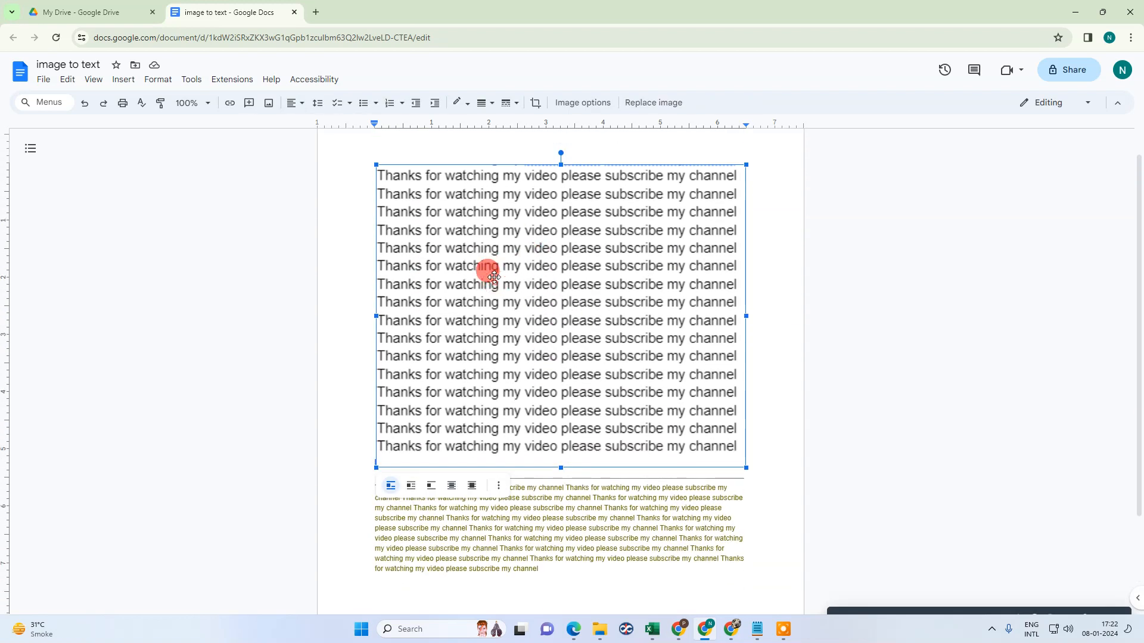
pyautogui.doubleClick(518, 249)
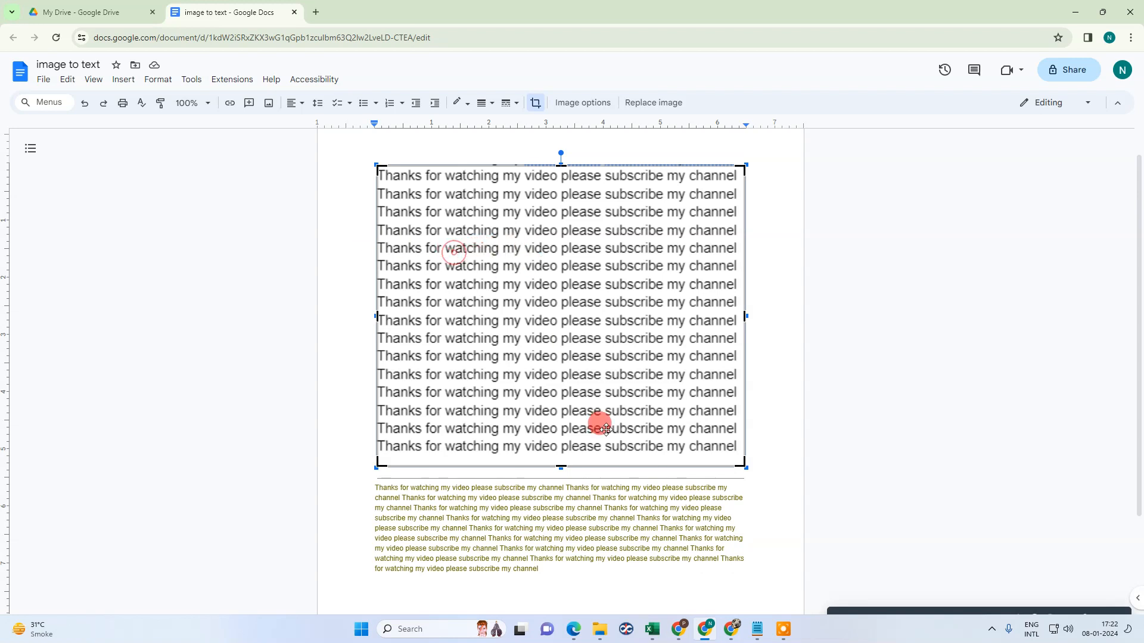
pyautogui.click(493, 495)
pyautogui.scroll(-3, 465, 471)
pyautogui.click(408, 389)
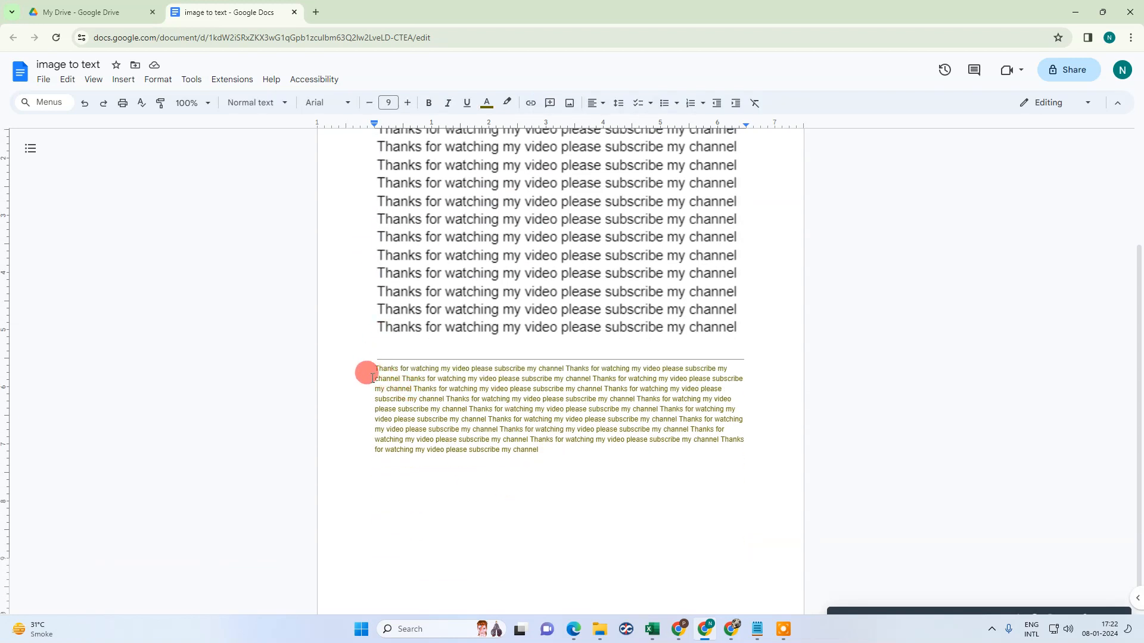
pyautogui.moveTo(375, 370); pyautogui.dragTo(533, 454)
pyautogui.tripleClick(497, 401)
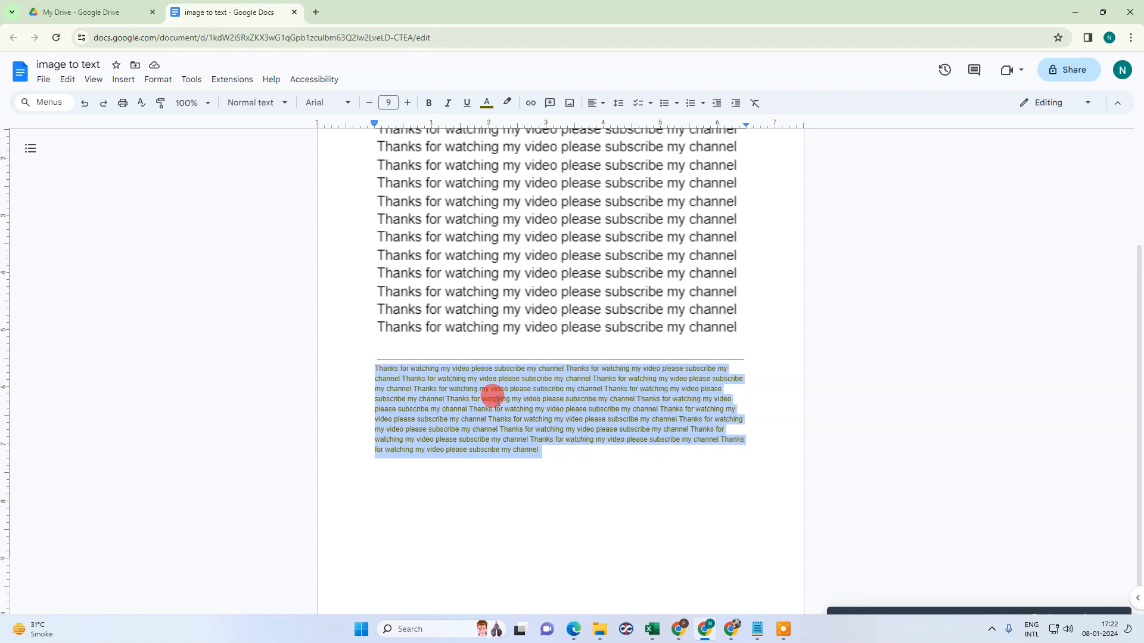
pyautogui.click(519, 441)
pyautogui.click(557, 452)
pyautogui.write('a')
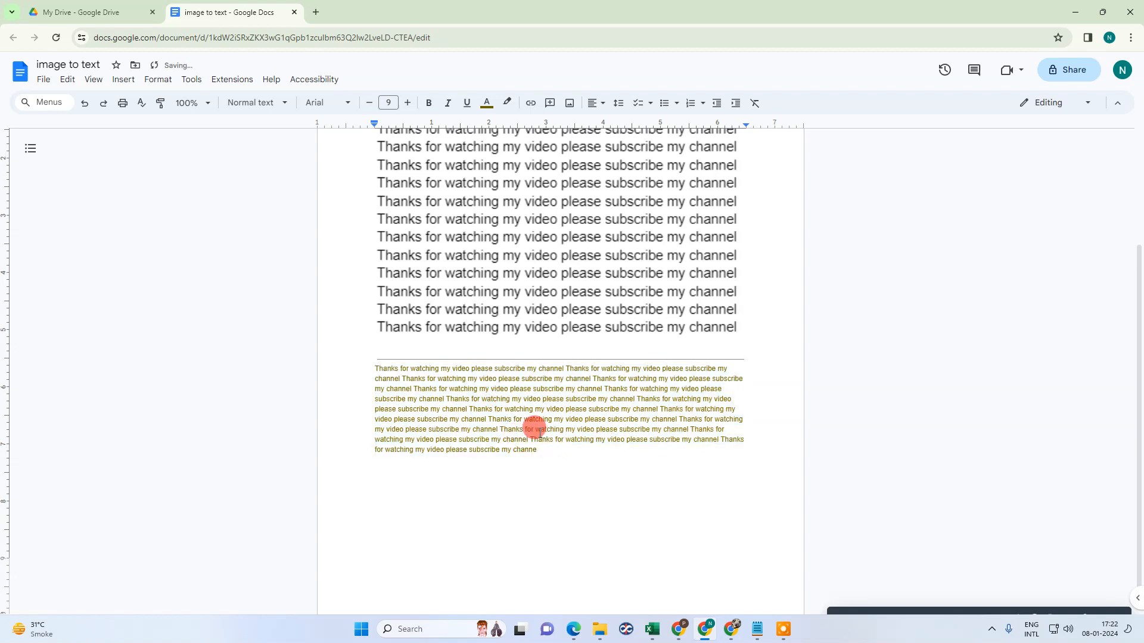
# Delete the picture and the empty line above the extracted text.
pyautogui.click(556, 281)
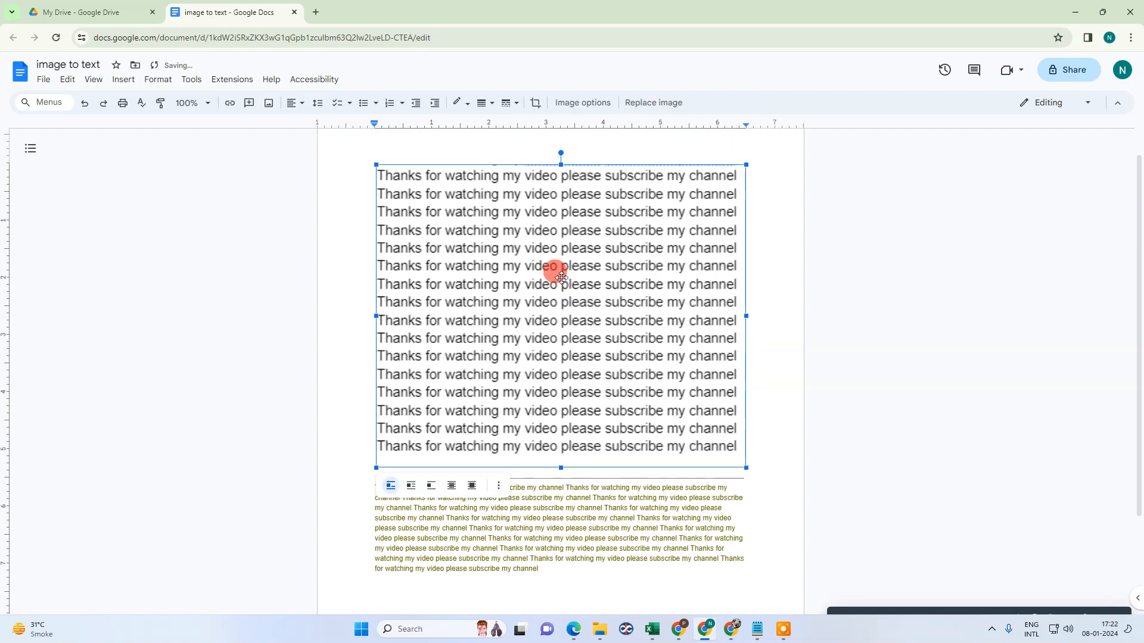
pyautogui.press('Delete')
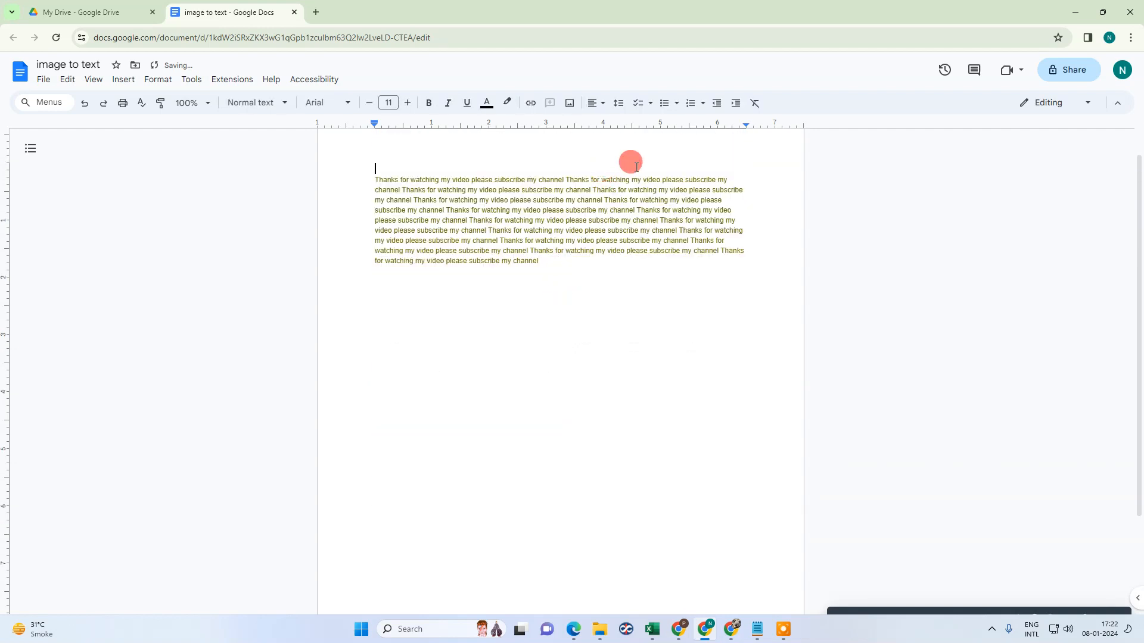
pyautogui.press('BackSpace')
# Increase the font size of all the extracted text to 14.
pyautogui.click(525, 229)
pyautogui.hotkey('ctrl', 'a')
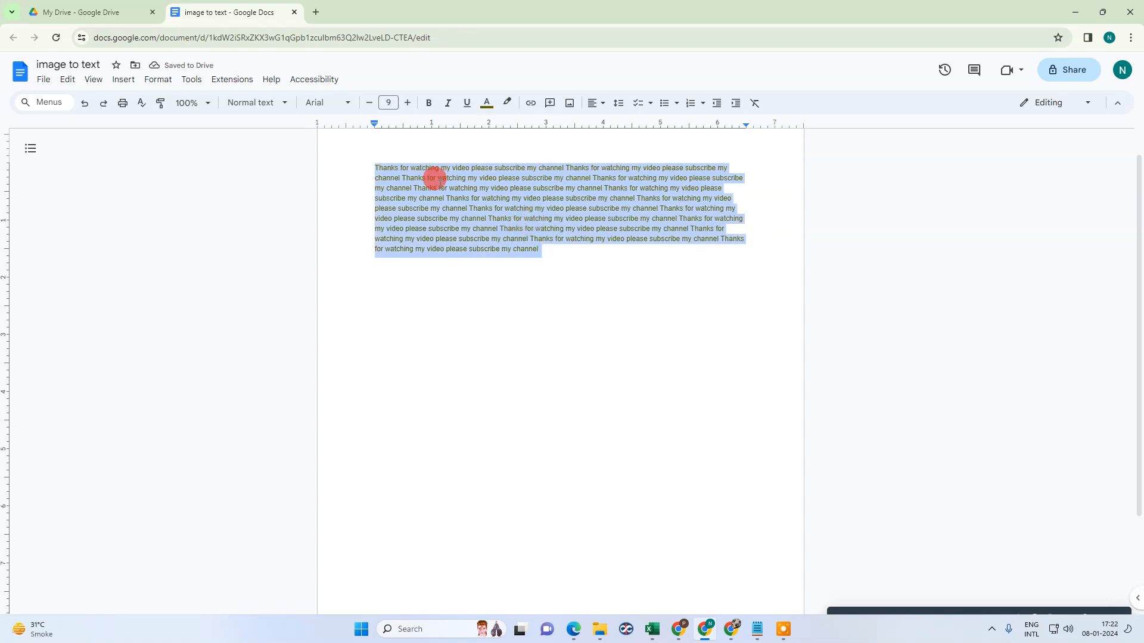
pyautogui.click(408, 103)
pyautogui.click(408, 102)
pyautogui.click(407, 102)
pyautogui.click(407, 102)
pyautogui.click(407, 102)
pyautogui.click(532, 263)
# Change the text colour of the whole extracted paragraph to black.
pyautogui.moveTo(484, 374); pyautogui.dragTo(350, 171)
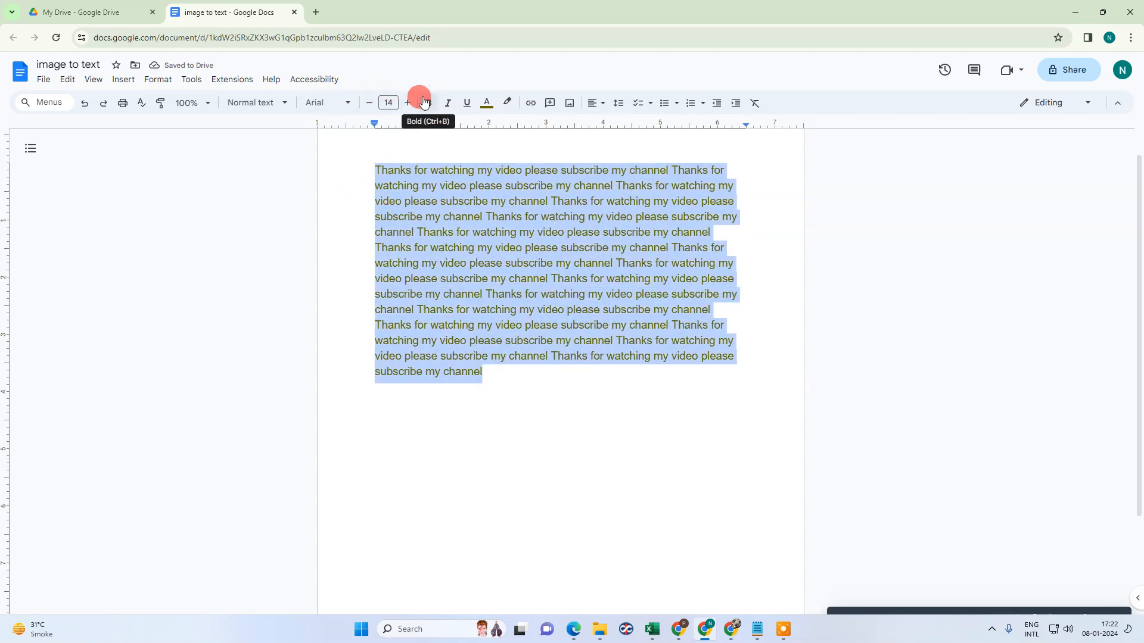
pyautogui.click(486, 105)
pyautogui.click(490, 125)
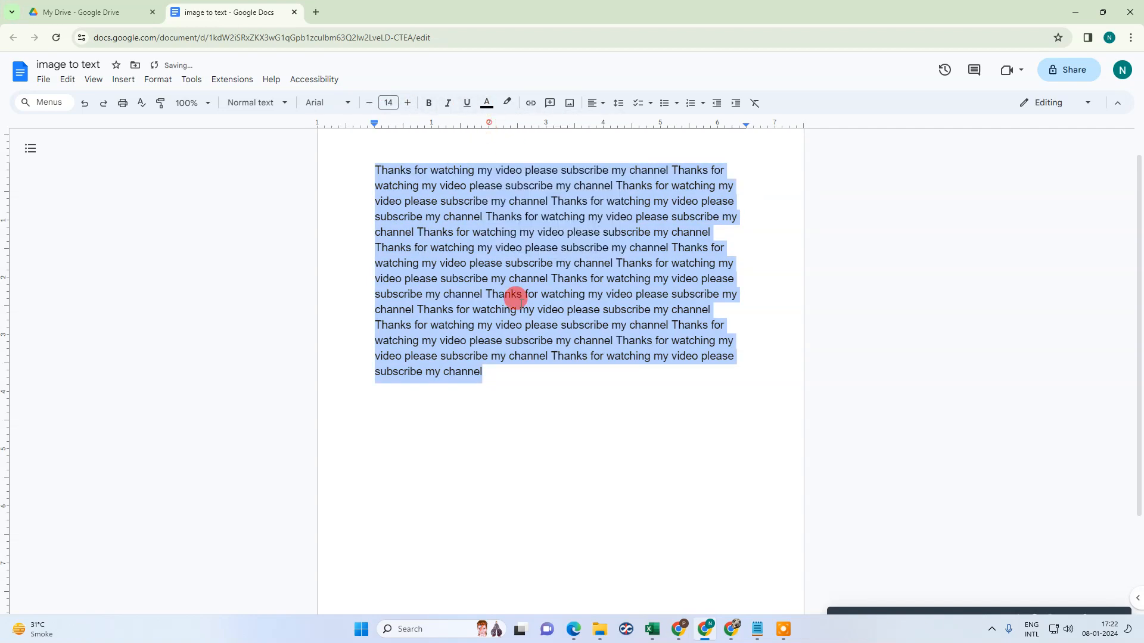
# Examine the extracted paragraph from start to end, checking that its text can be selected and edited.
pyautogui.click(481, 374)
pyautogui.moveTo(509, 375); pyautogui.dragTo(363, 143)
pyautogui.click(549, 216)
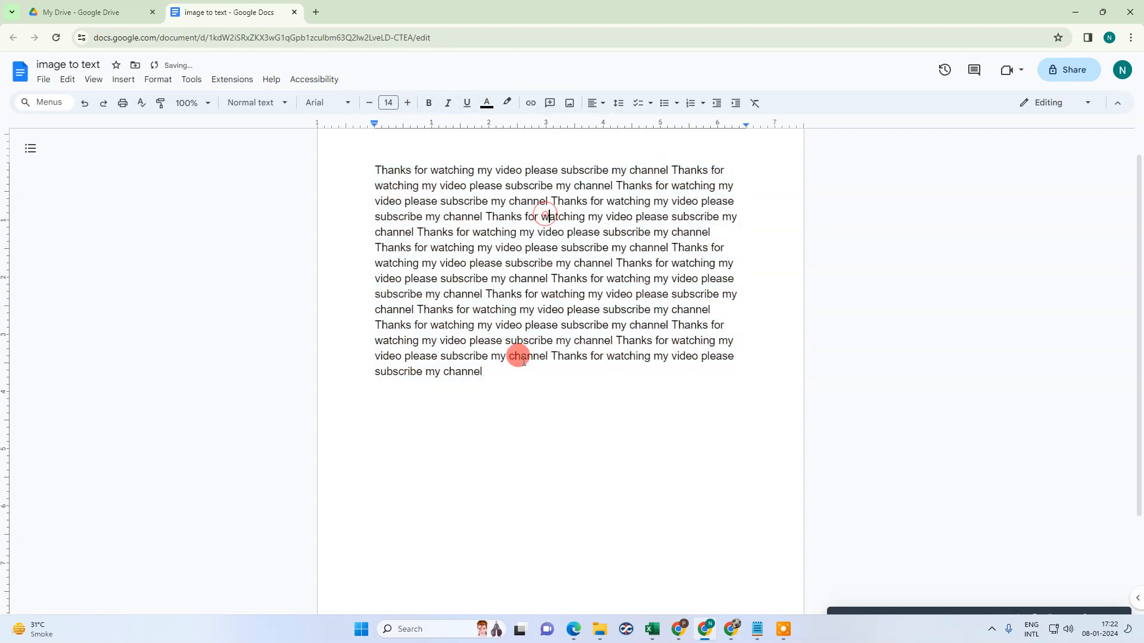
pyautogui.moveTo(494, 380); pyautogui.dragTo(382, 165)
pyautogui.click(516, 335)
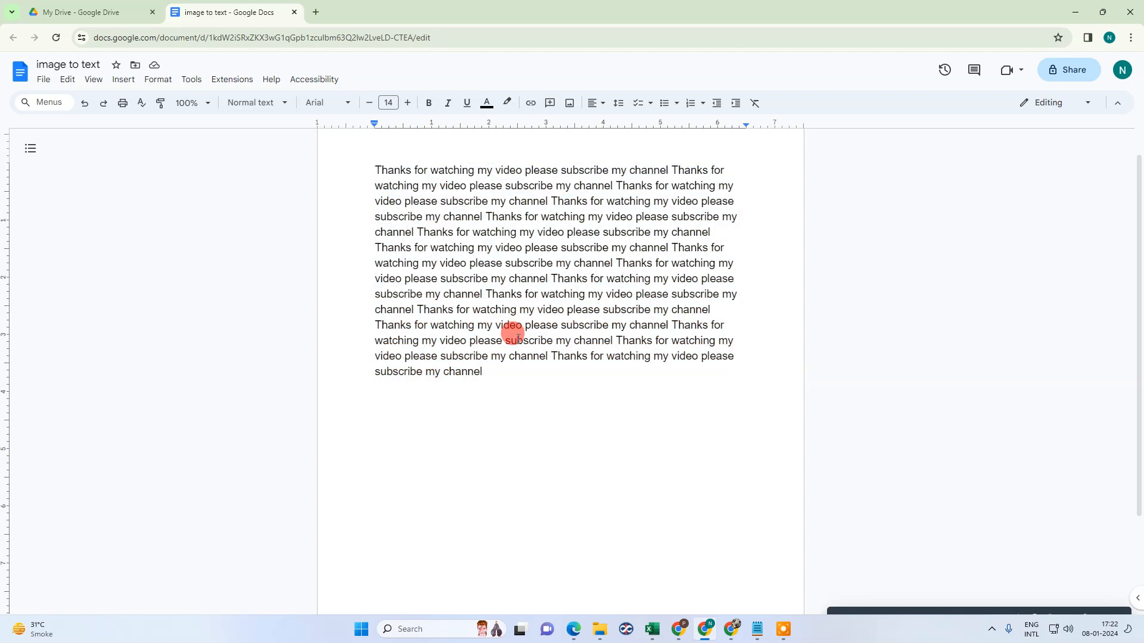
pyautogui.click(564, 216)
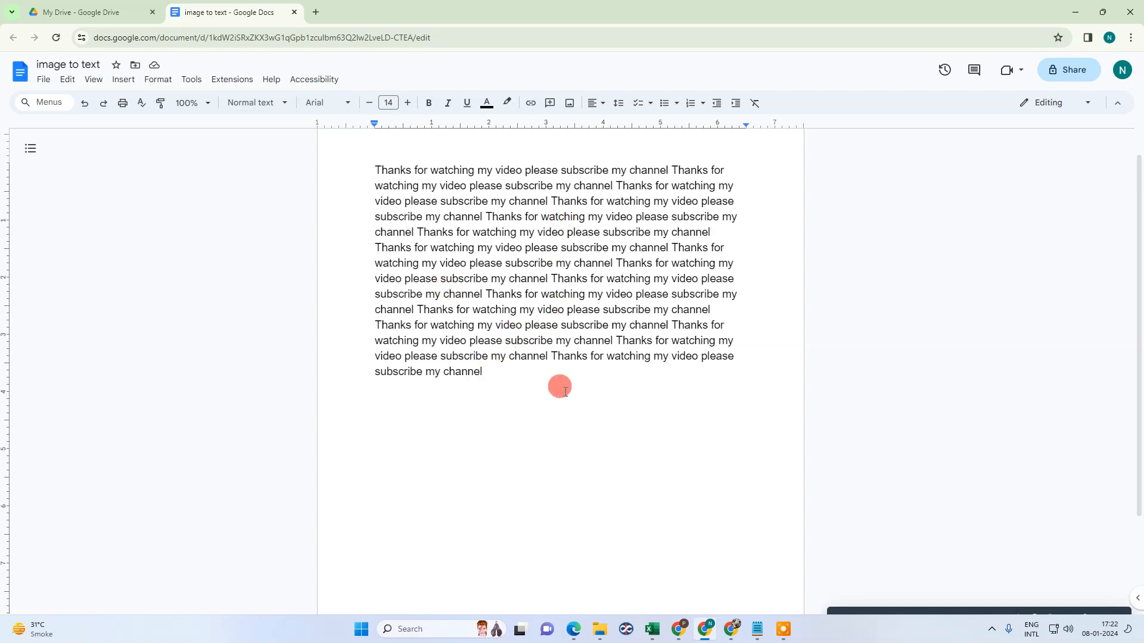
pyautogui.click(476, 263)
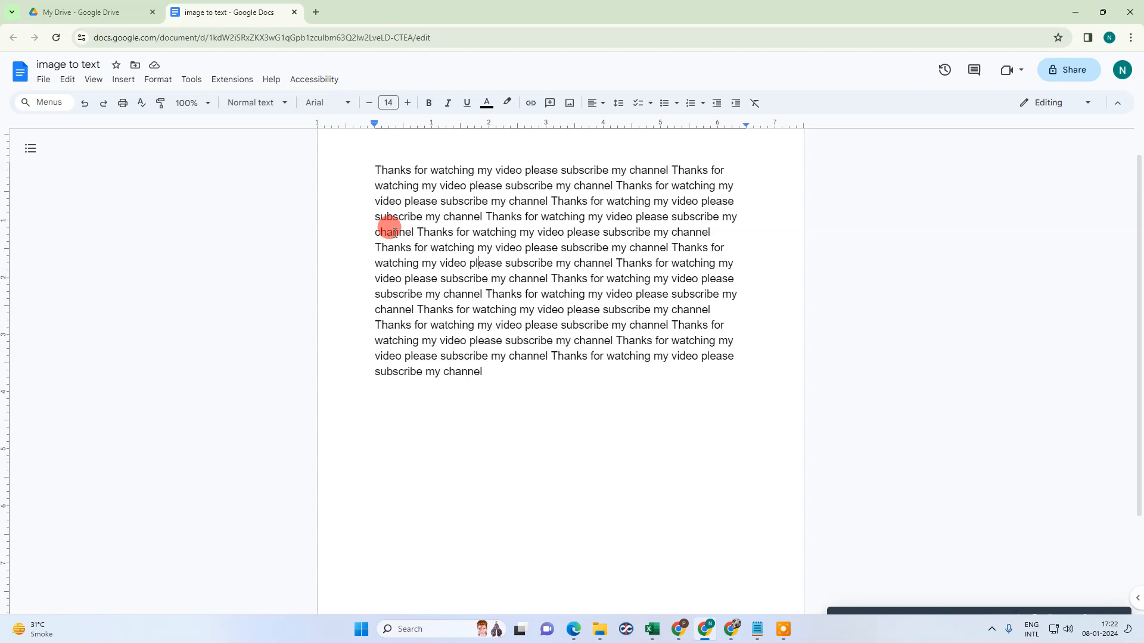
pyautogui.click(592, 340)
pyautogui.click(412, 234)
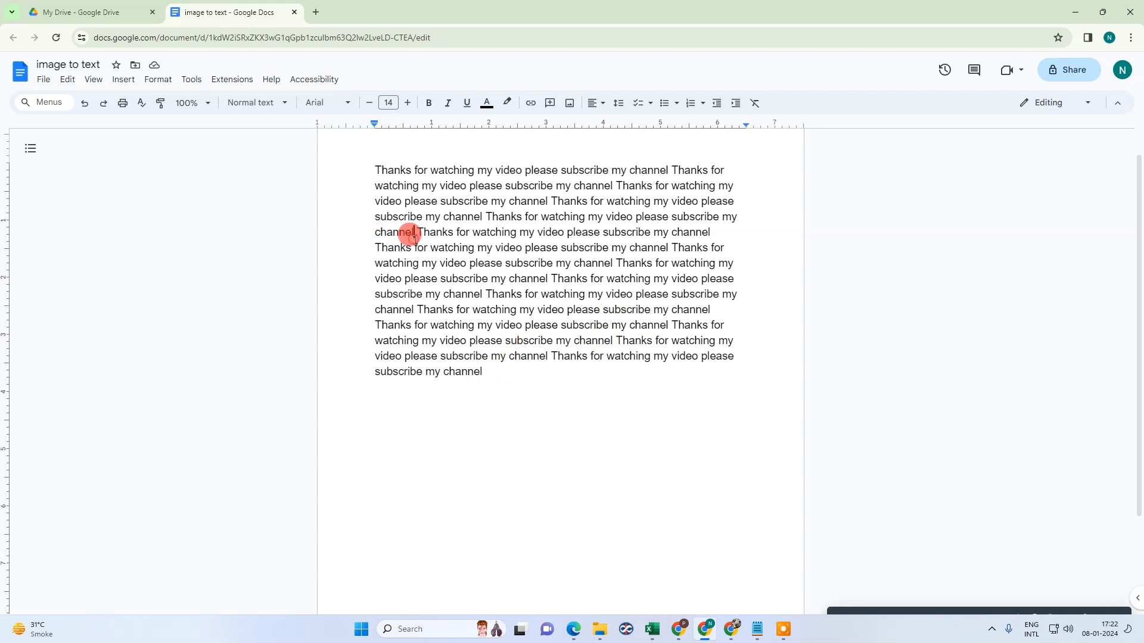
pyautogui.click(619, 187)
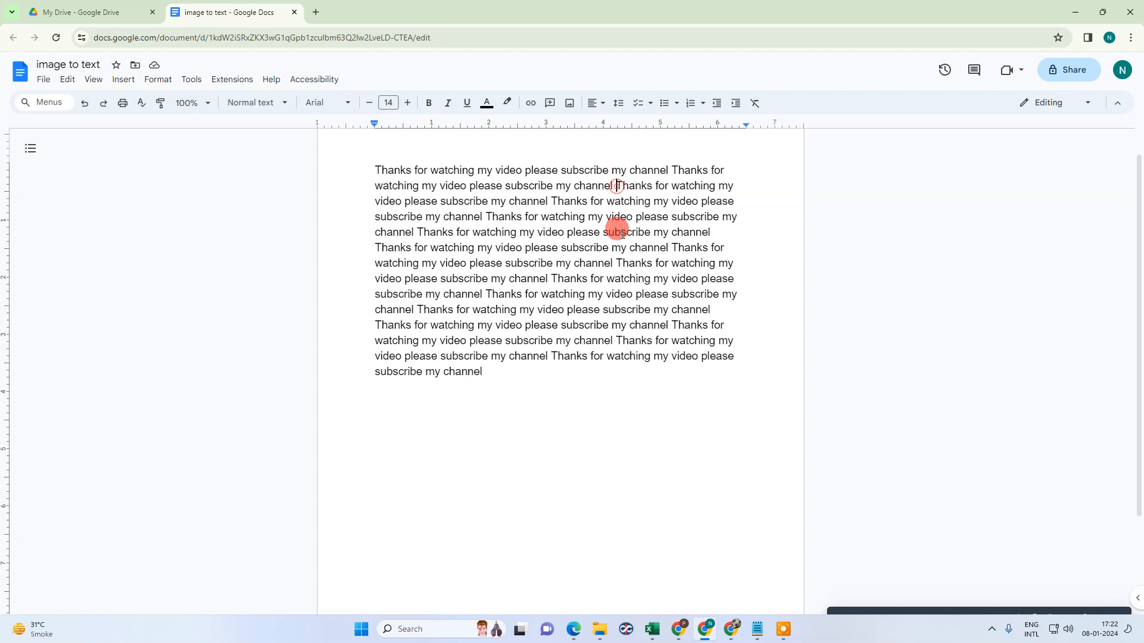
pyautogui.press('BackSpace')
pyautogui.scroll(-2, 573, 301)
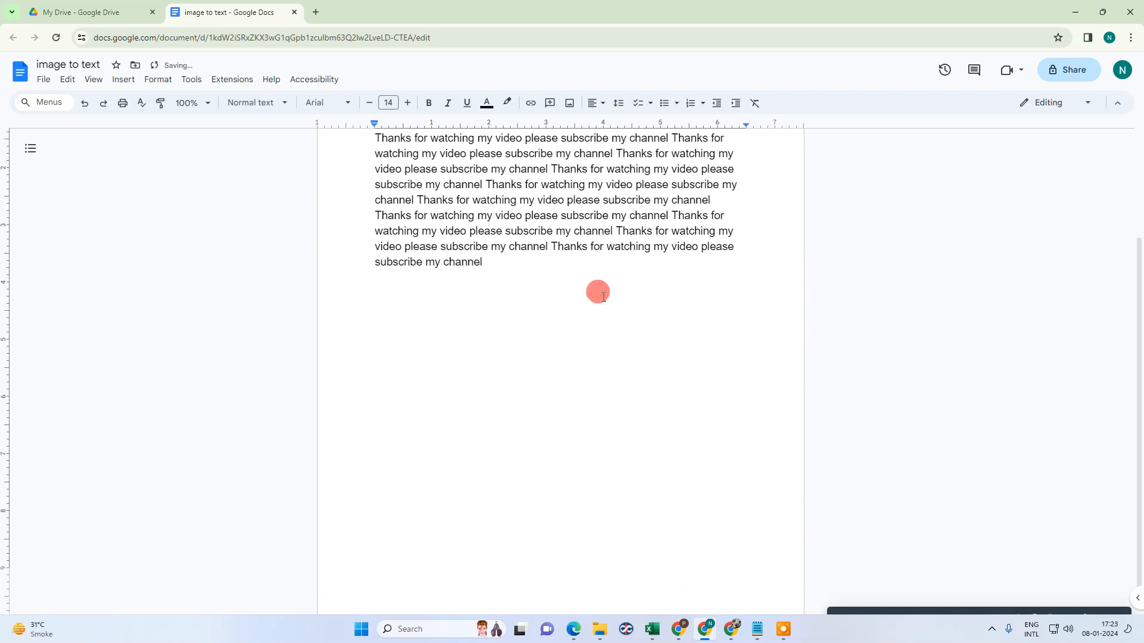
pyautogui.click(452, 234)
pyautogui.scroll(3, 480, 348)
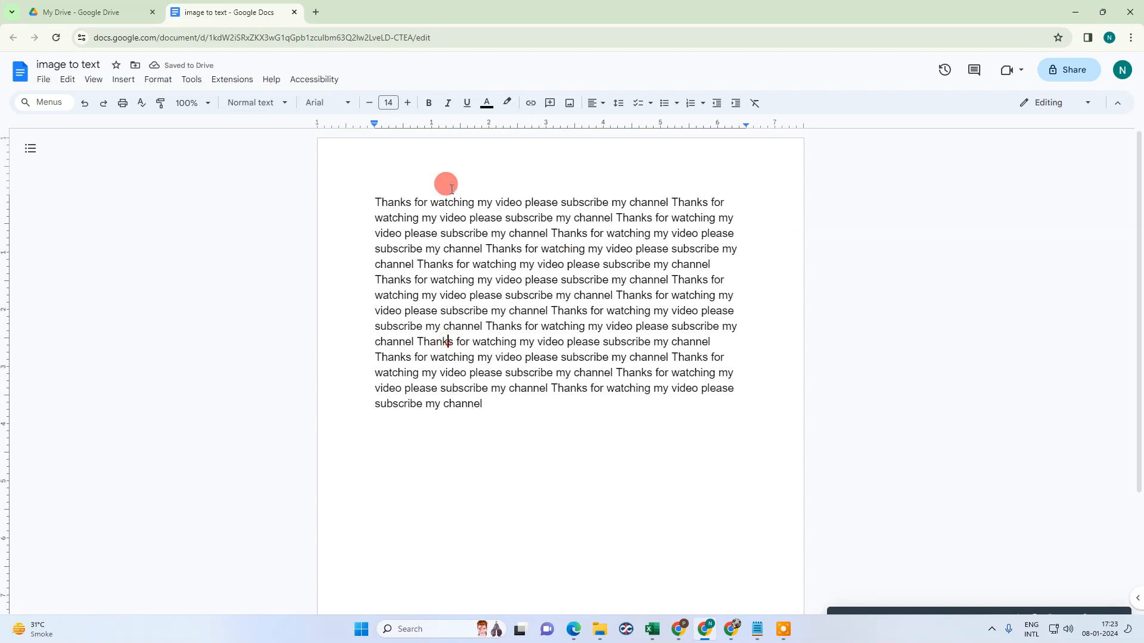
pyautogui.moveTo(377, 200)
pyautogui.mouseDown()
pyautogui.moveTo(446, 256)
pyautogui.moveTo(493, 387)
pyautogui.moveTo(474, 404)
pyautogui.moveTo(414, 266)
pyautogui.moveTo(365, 196)
pyautogui.mouseUp()
pyautogui.click(474, 403)
pyautogui.click(595, 265)
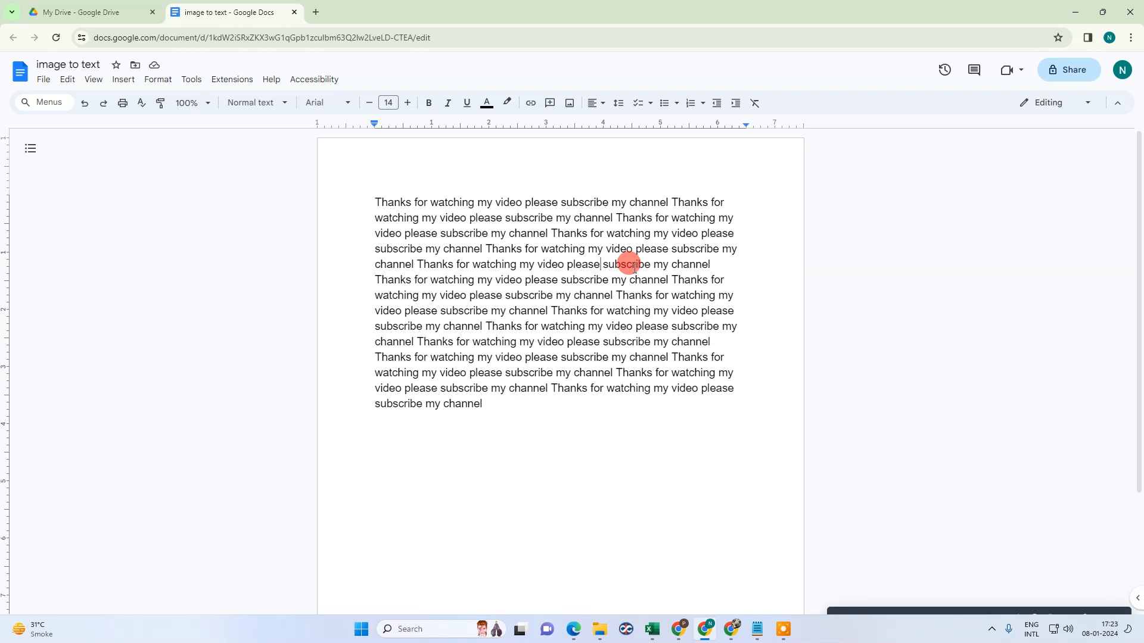
pyautogui.scroll(-3, 485, 286)
pyautogui.scroll(3, 499, 300)
# Look through the cleaning options of the Text Cleaner extension without applying any.
pyautogui.click(222, 81)
pyautogui.click(222, 147)
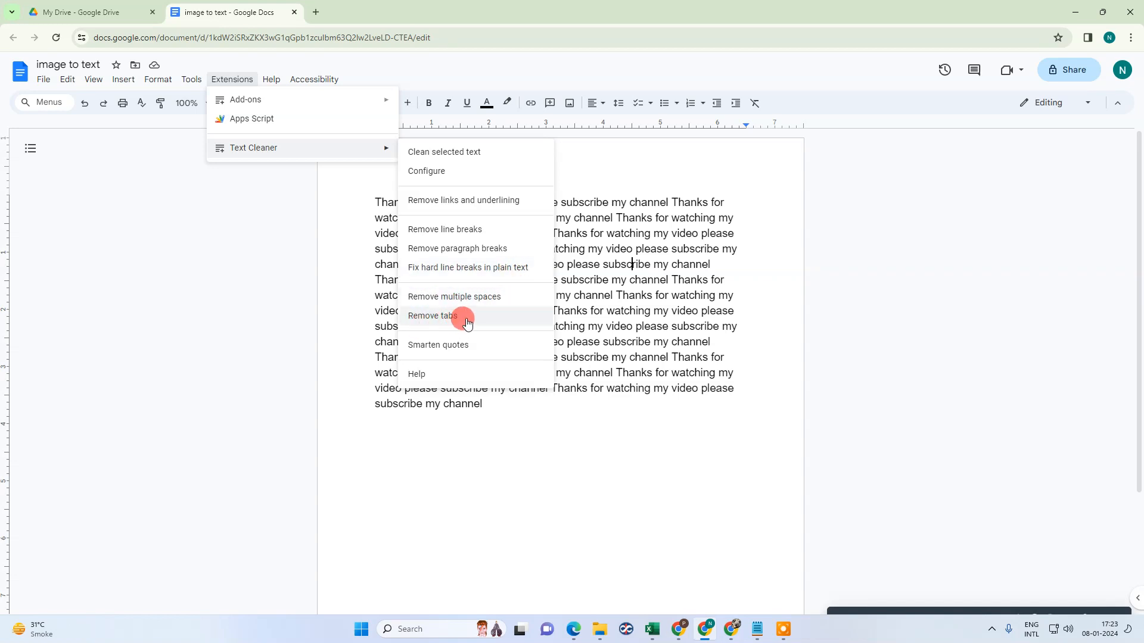
pyautogui.click(604, 296)
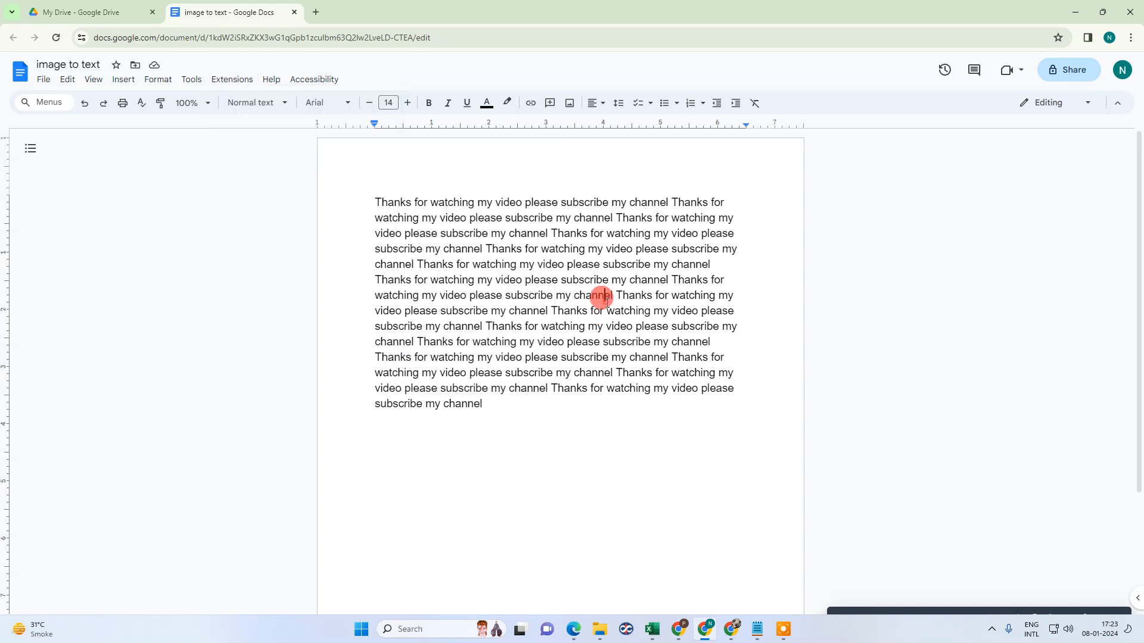
# Search the Google Workspace Marketplace for the Text Cleaner add-on for Docs.
pyautogui.click(233, 79)
pyautogui.moveTo(237, 104)
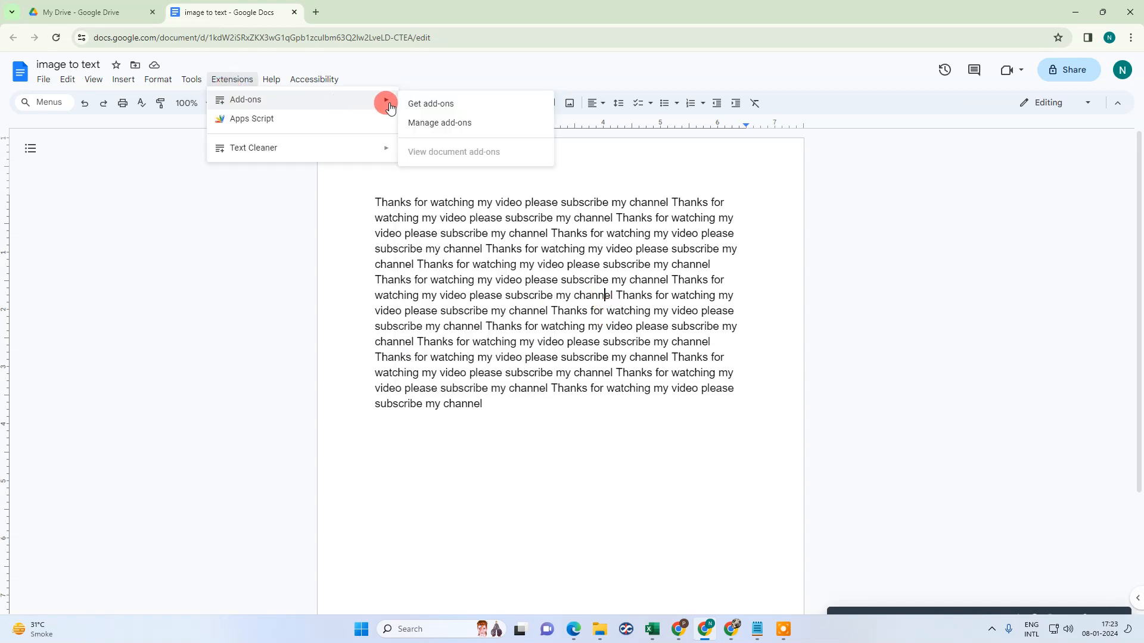
pyautogui.click(416, 104)
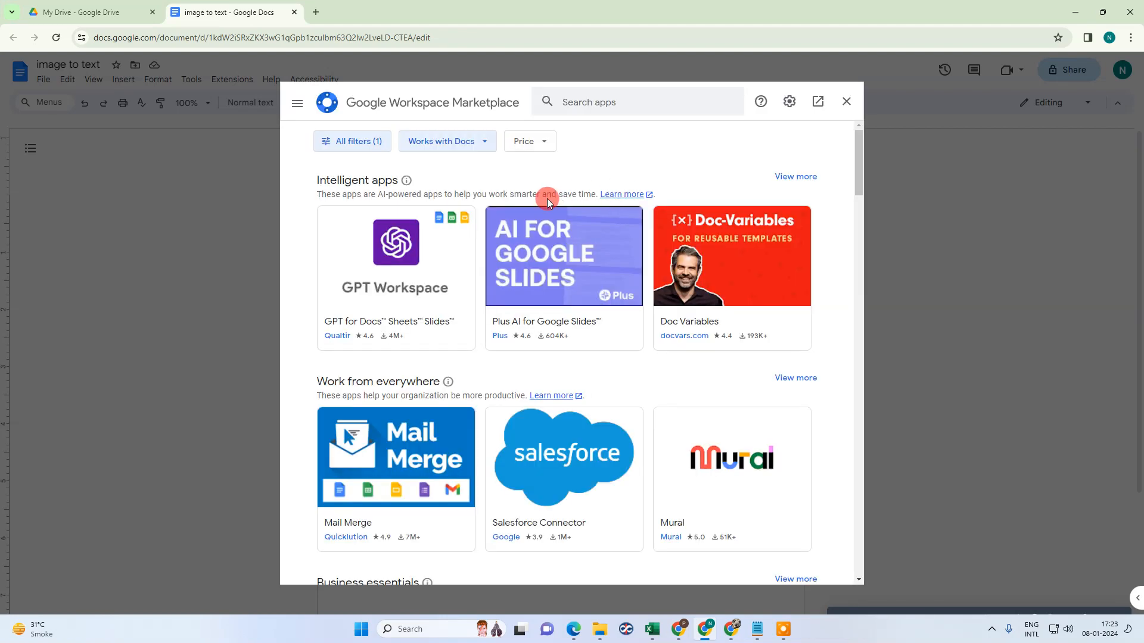
pyautogui.click(615, 97)
pyautogui.write('text')
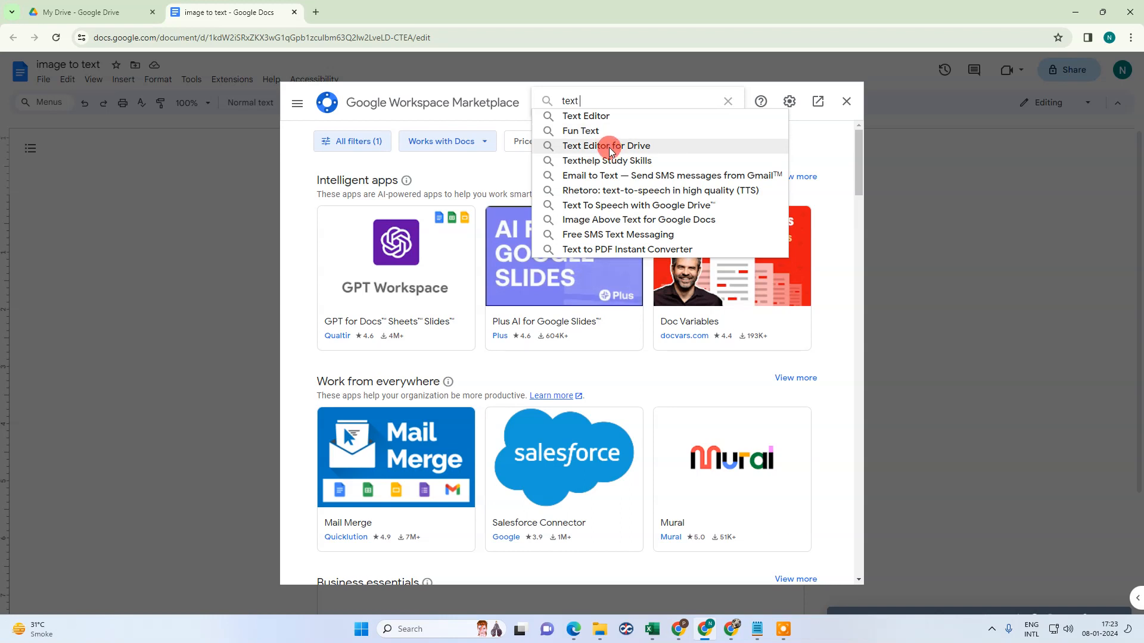
pyautogui.write(' c')
pyautogui.click(574, 131)
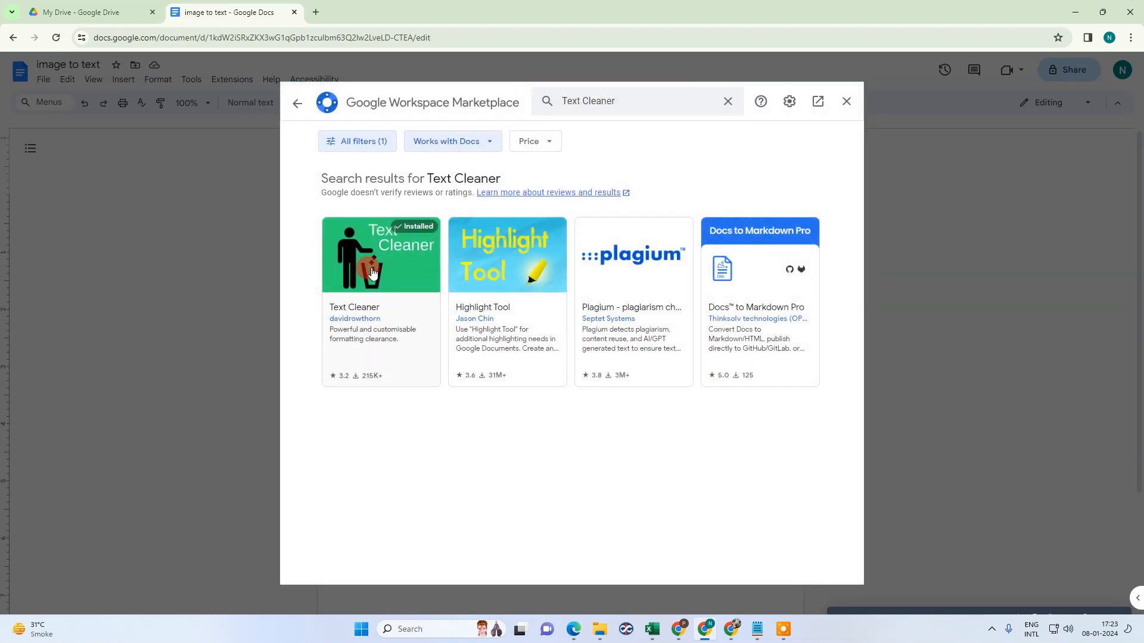
# View the Text Cleaner add-on's details page and its installation option, and close the marketplace.
pyautogui.click(371, 267)
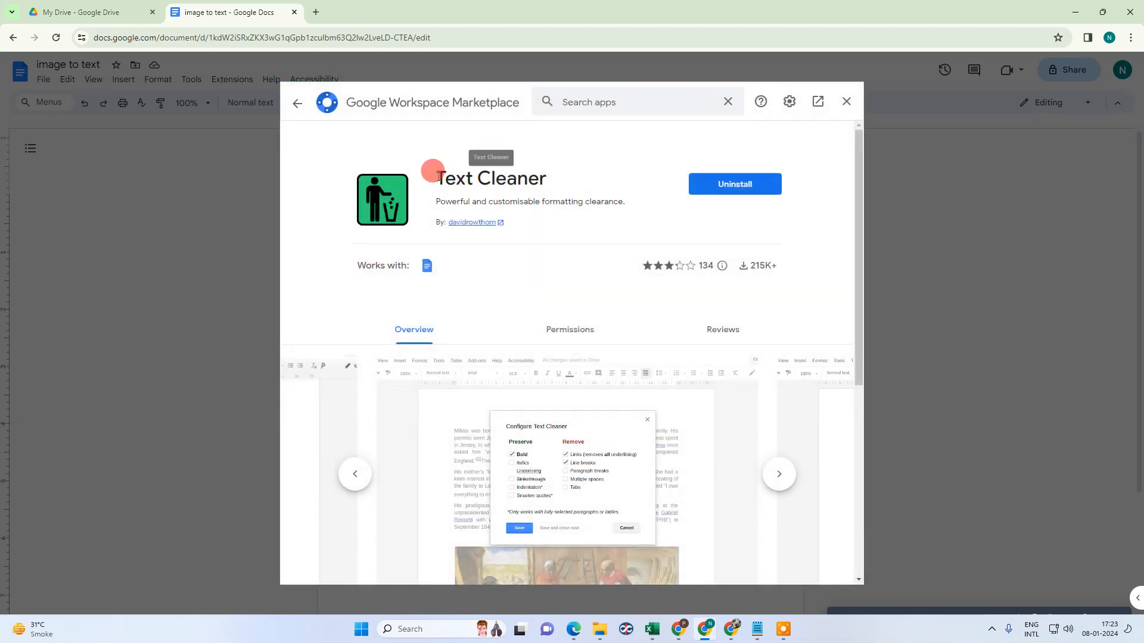
pyautogui.moveTo(435, 177); pyautogui.dragTo(556, 180)
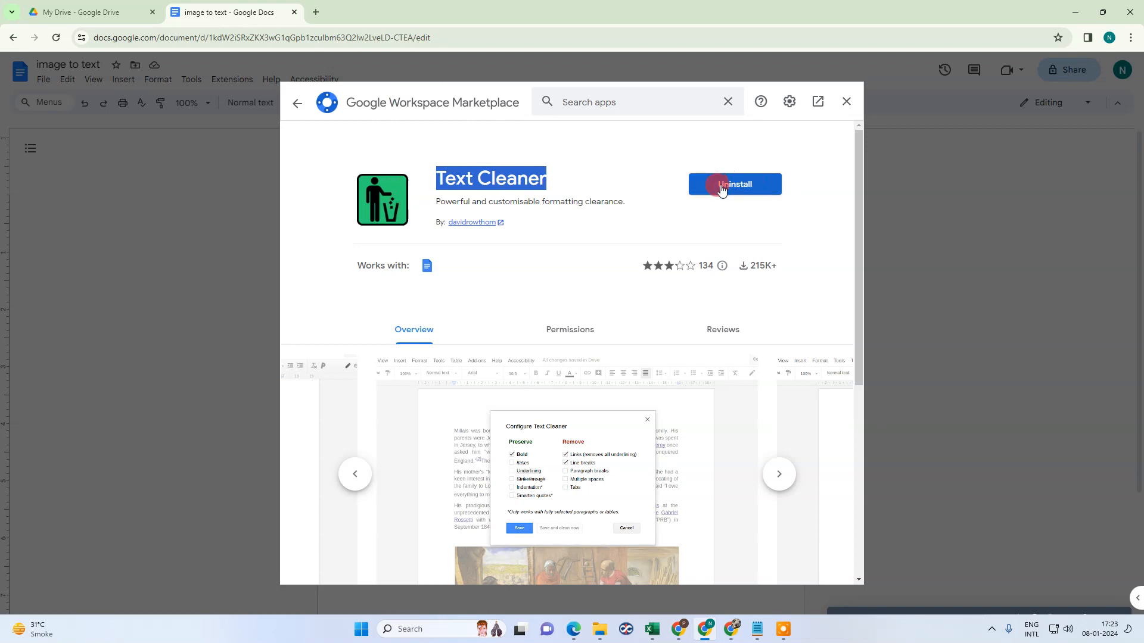
pyautogui.click(847, 104)
# Clear the formatting of the document's entire text with Text Cleaner's Clean selected text command.
pyautogui.click(231, 80)
pyautogui.moveTo(255, 149)
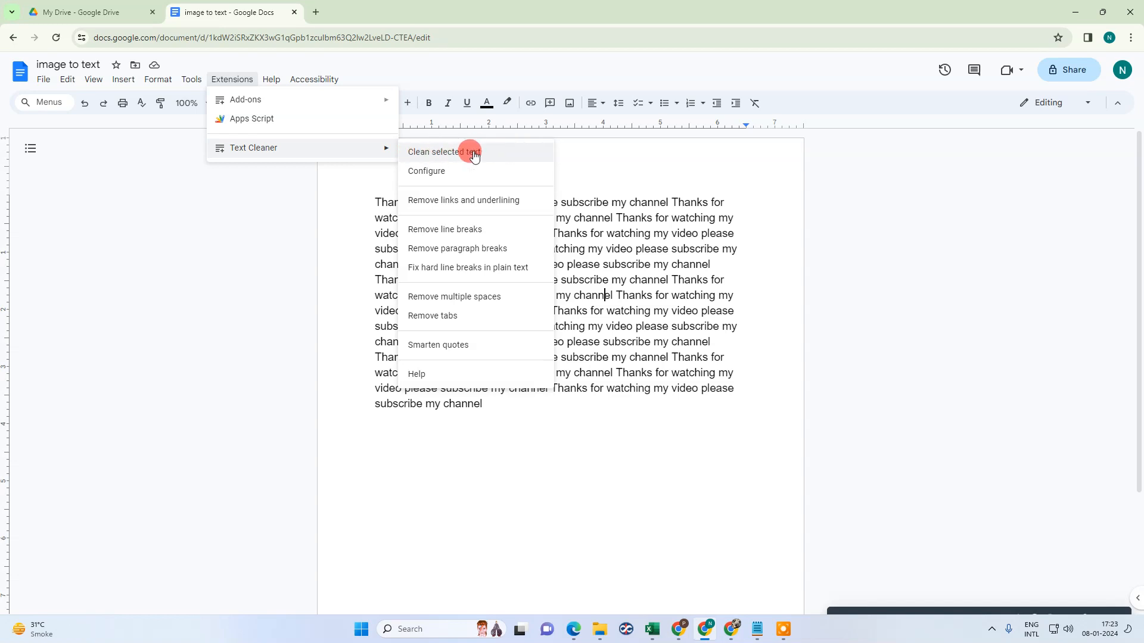
pyautogui.click(601, 238)
pyautogui.hotkey('ctrl', 'a')
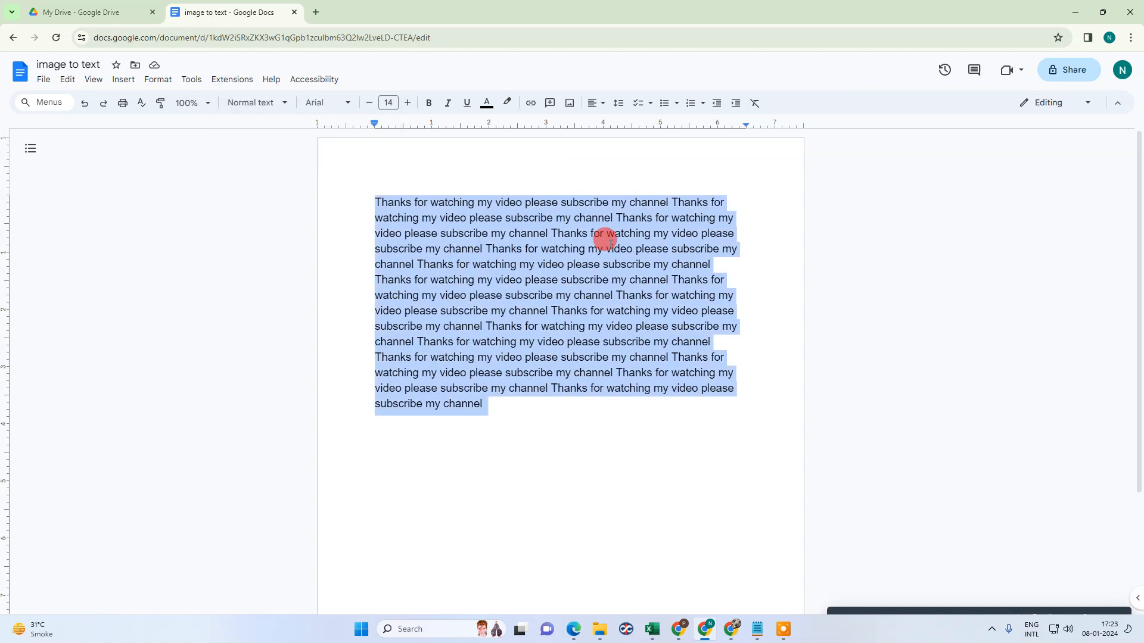
pyautogui.click(226, 83)
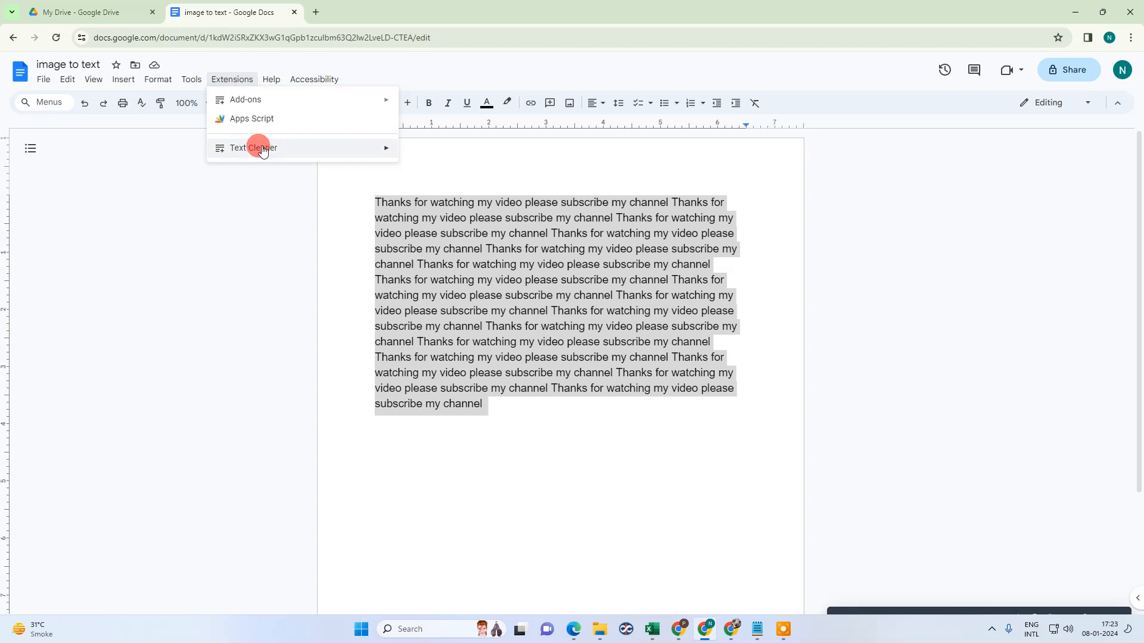
pyautogui.moveTo(256, 148)
pyautogui.click(429, 154)
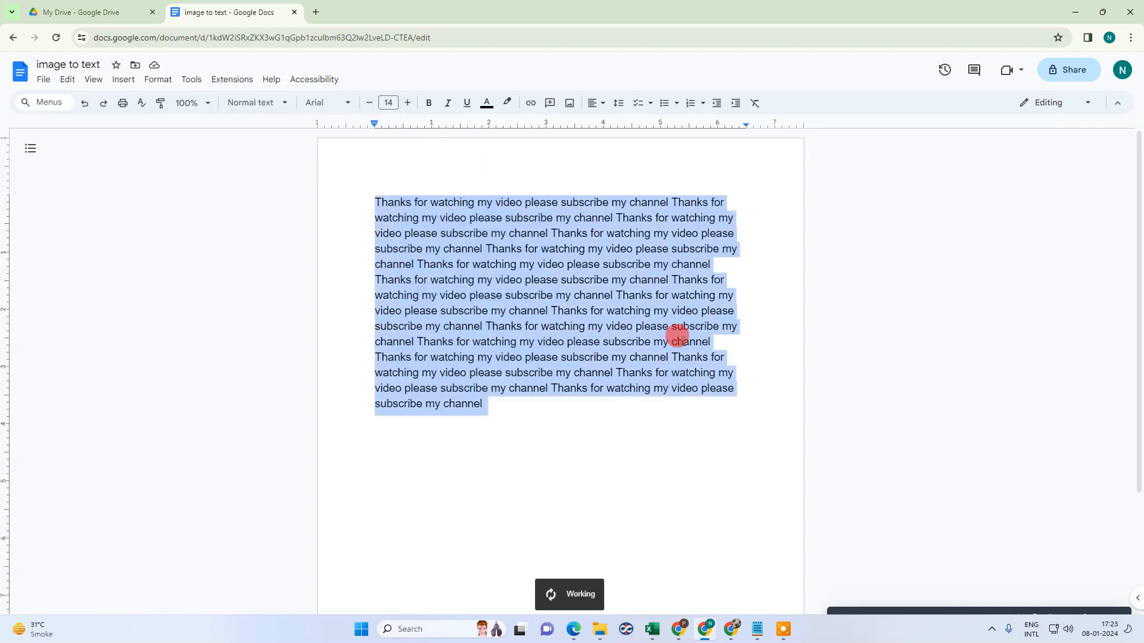
pyautogui.click(510, 296)
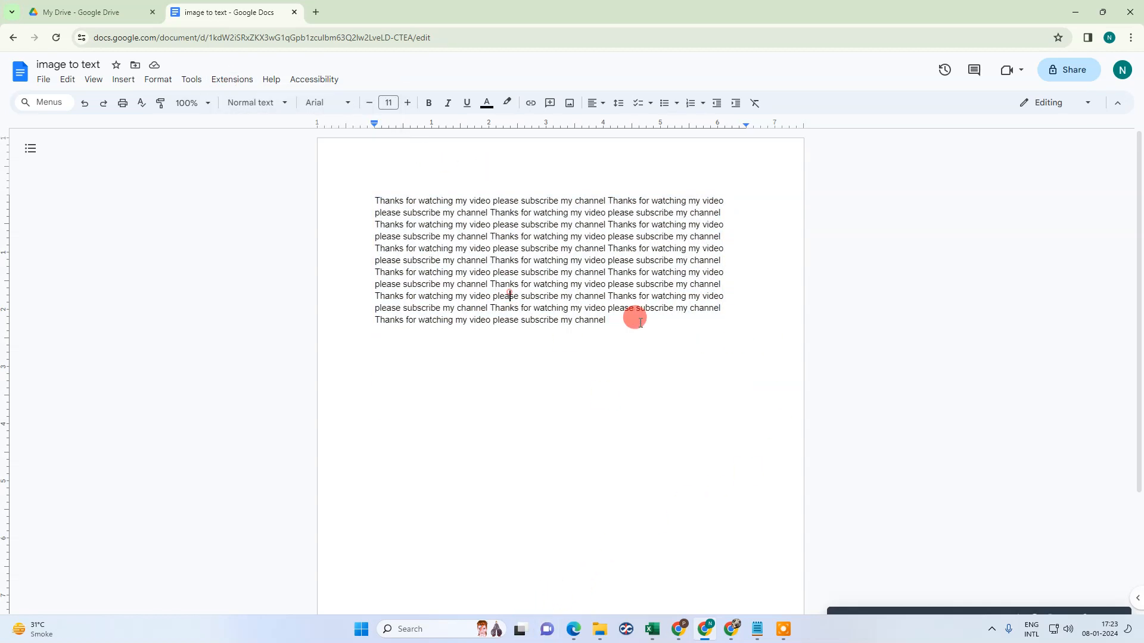
# Examine the cleaned paragraph and the rest of the page, select the whole paragraph, and show the desktop.
pyautogui.moveTo(637, 320); pyautogui.dragTo(381, 203)
pyautogui.click(377, 204)
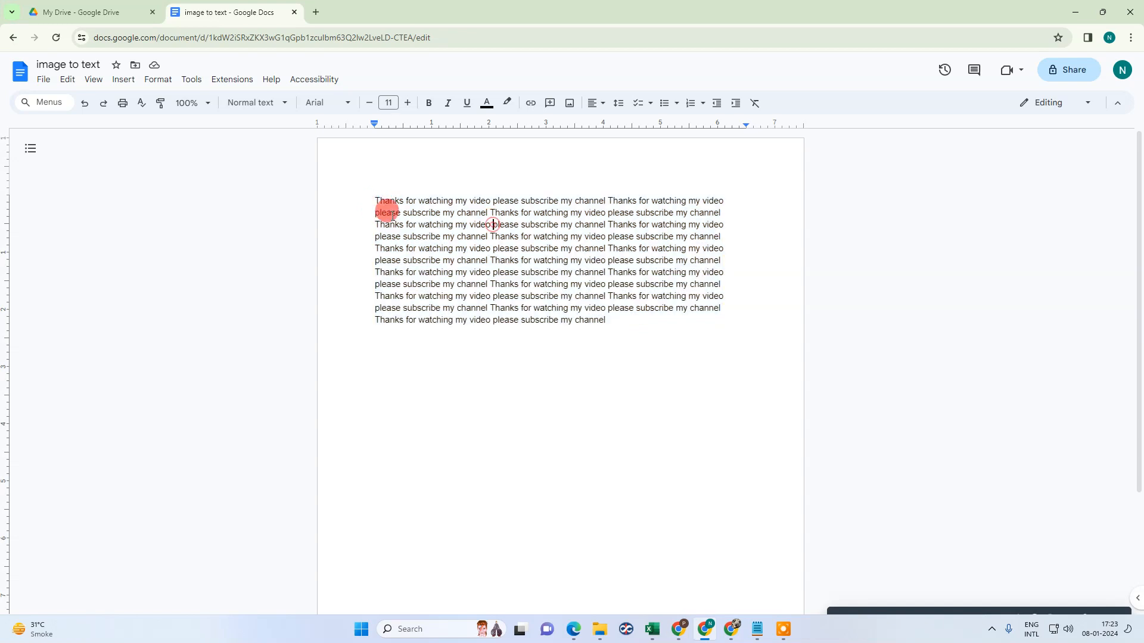
pyautogui.scroll(-1, 602, 308)
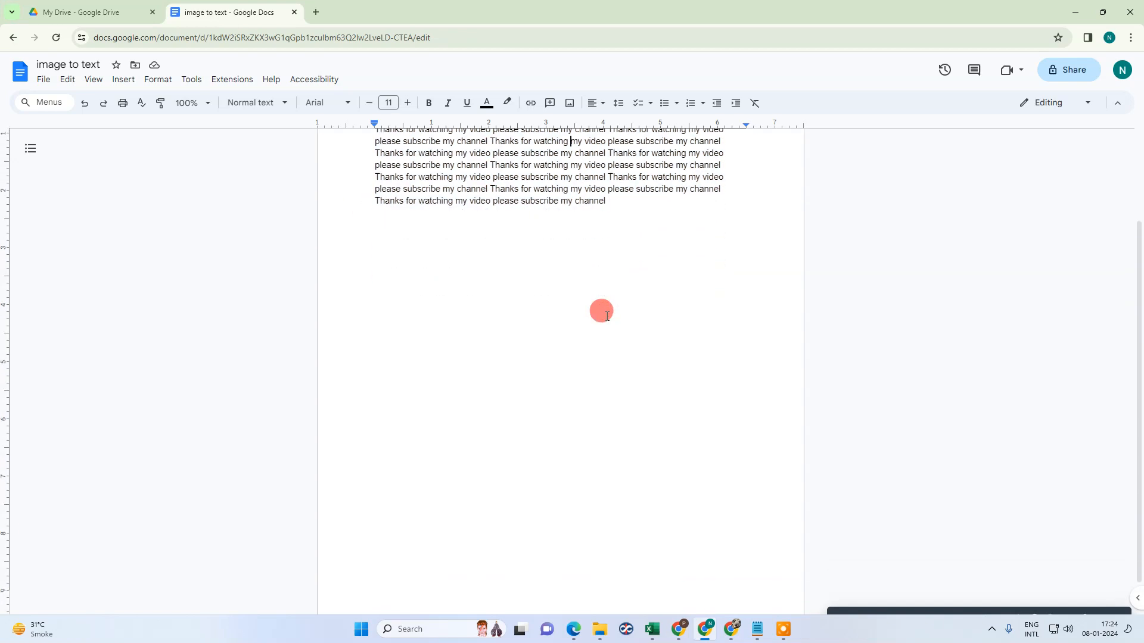
pyautogui.scroll(1, 640, 343)
pyautogui.scroll(-3, 634, 307)
pyautogui.scroll(3, 633, 306)
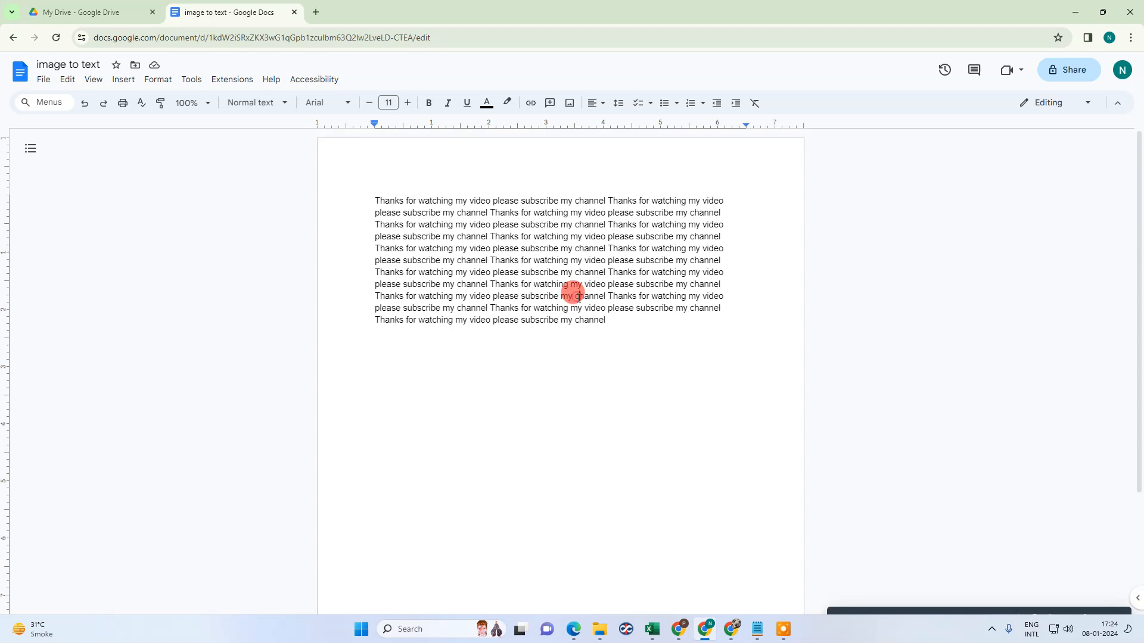
pyautogui.moveTo(617, 321); pyautogui.dragTo(357, 197)
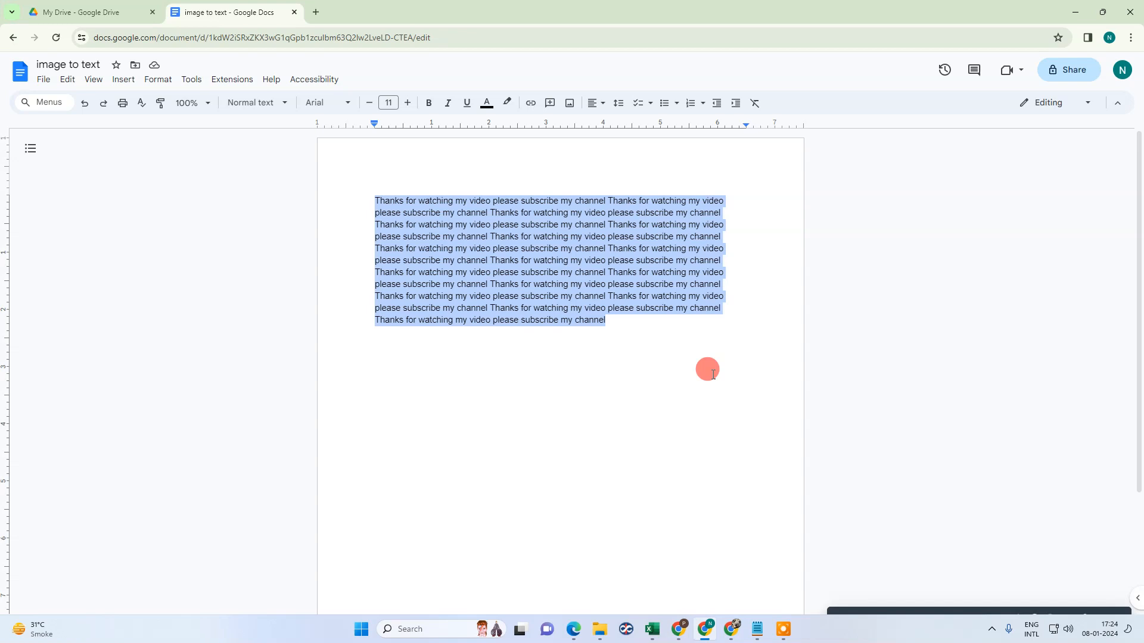
pyautogui.press('super+d')
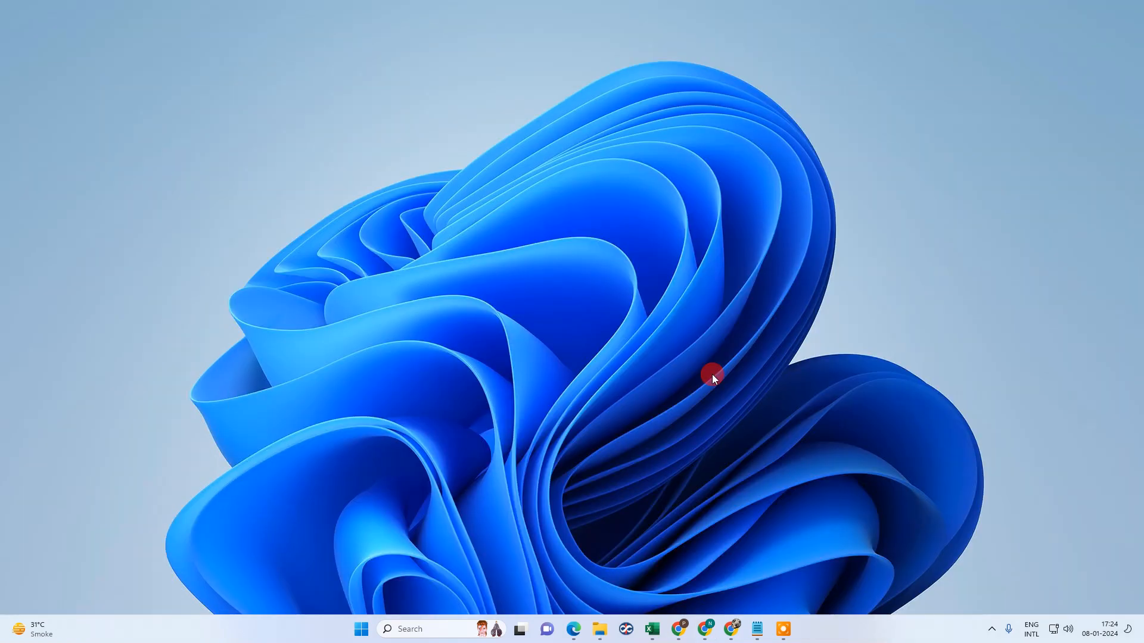